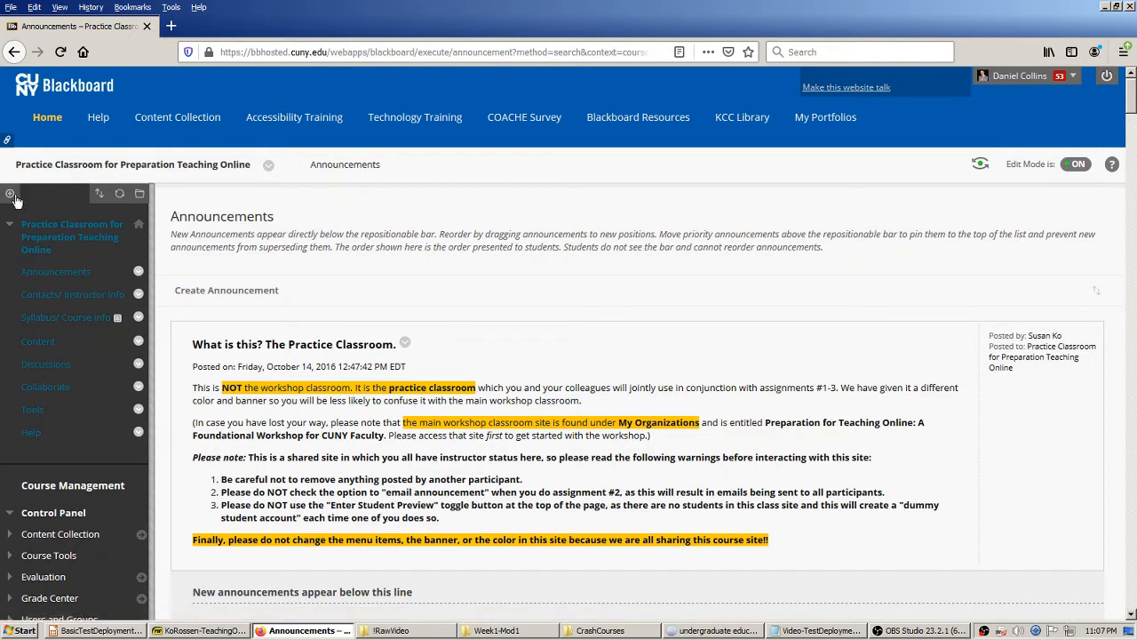
Step: Add a content area named Testing, available to users, and place it directly below Content in the course menu
click(10, 195)
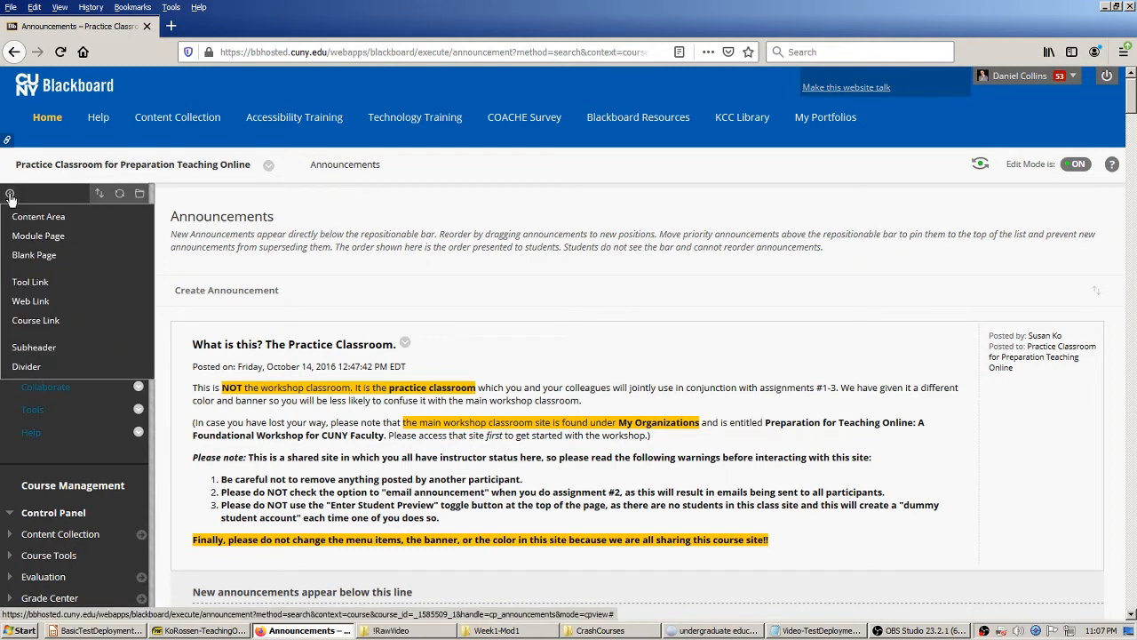
click(41, 225)
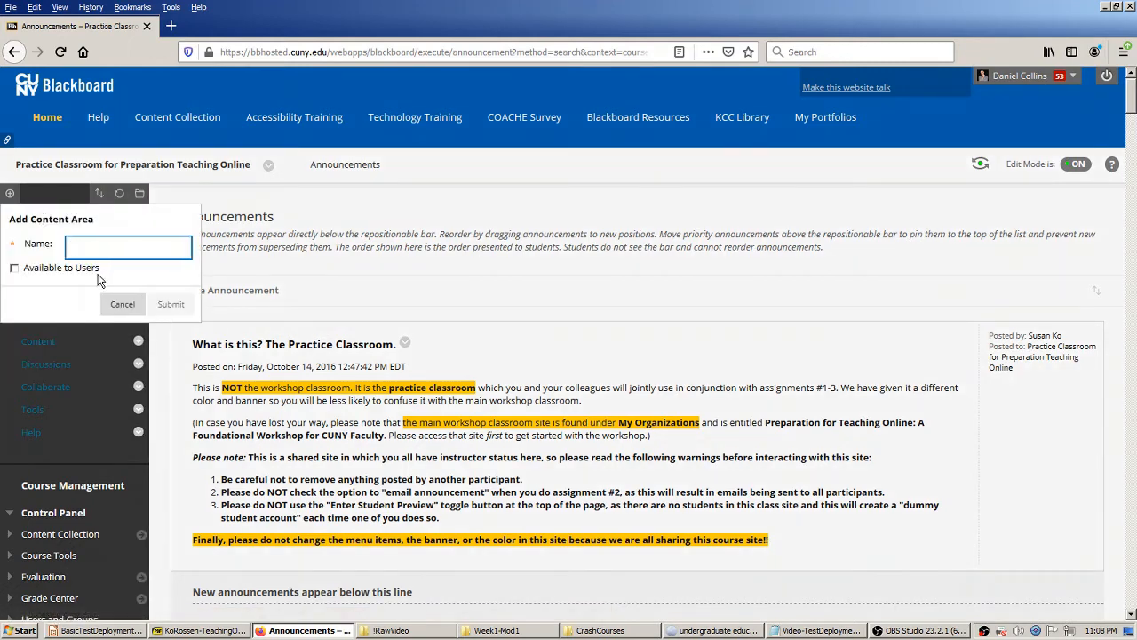
text(Testing)
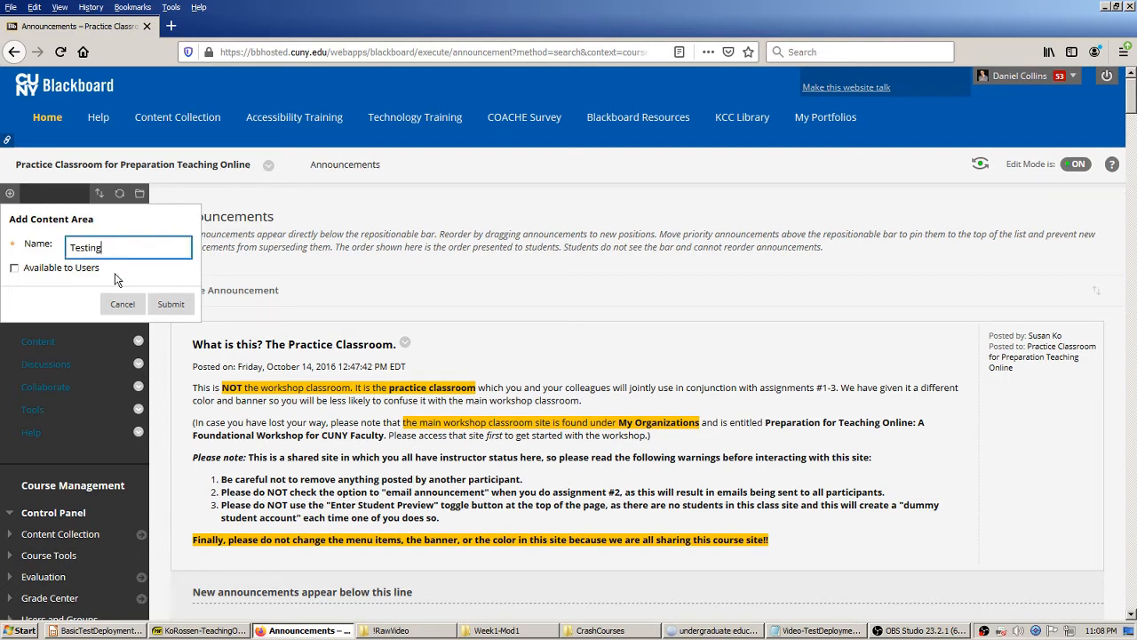
click(13, 269)
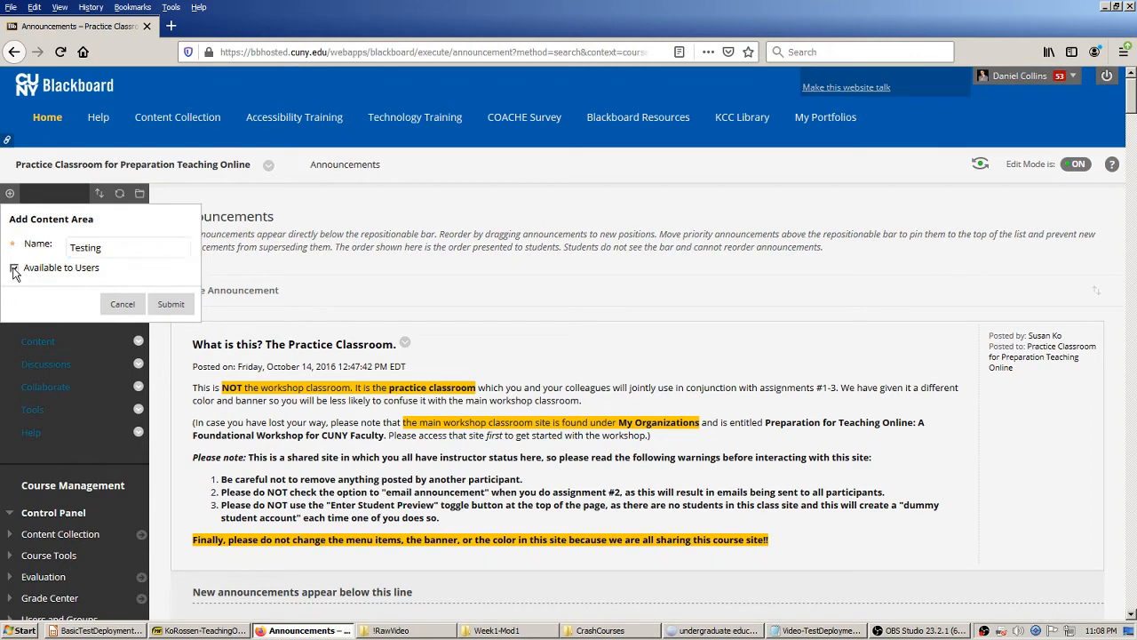
click(174, 306)
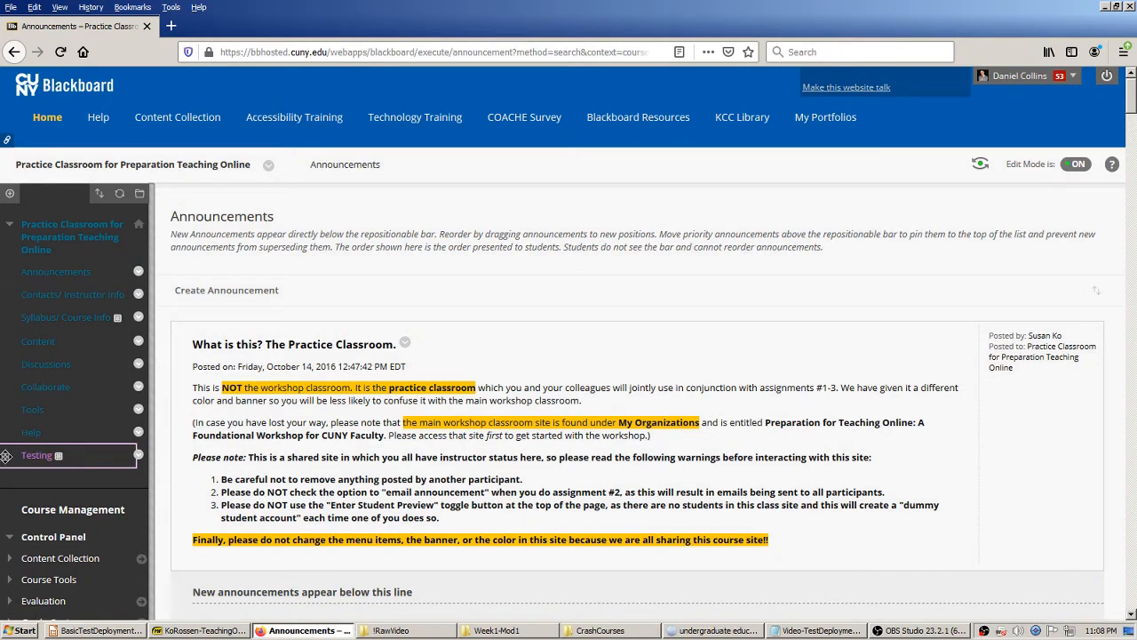
drag(5, 456, 4, 363)
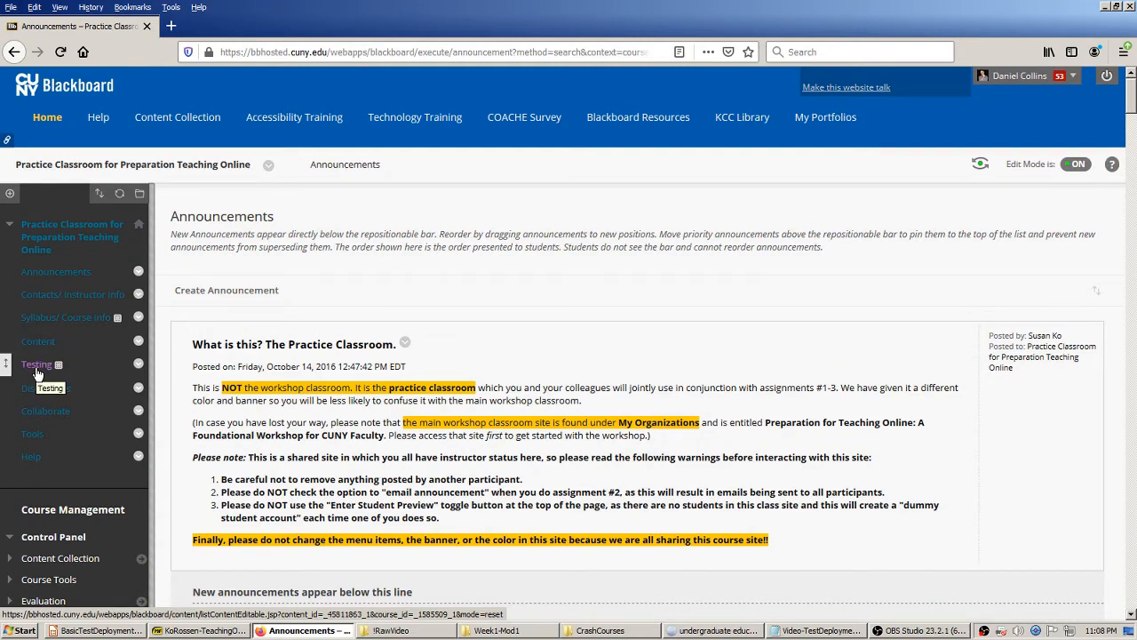
Step: Add the existing test Test Statistics 1 to the Testing content area
click(37, 372)
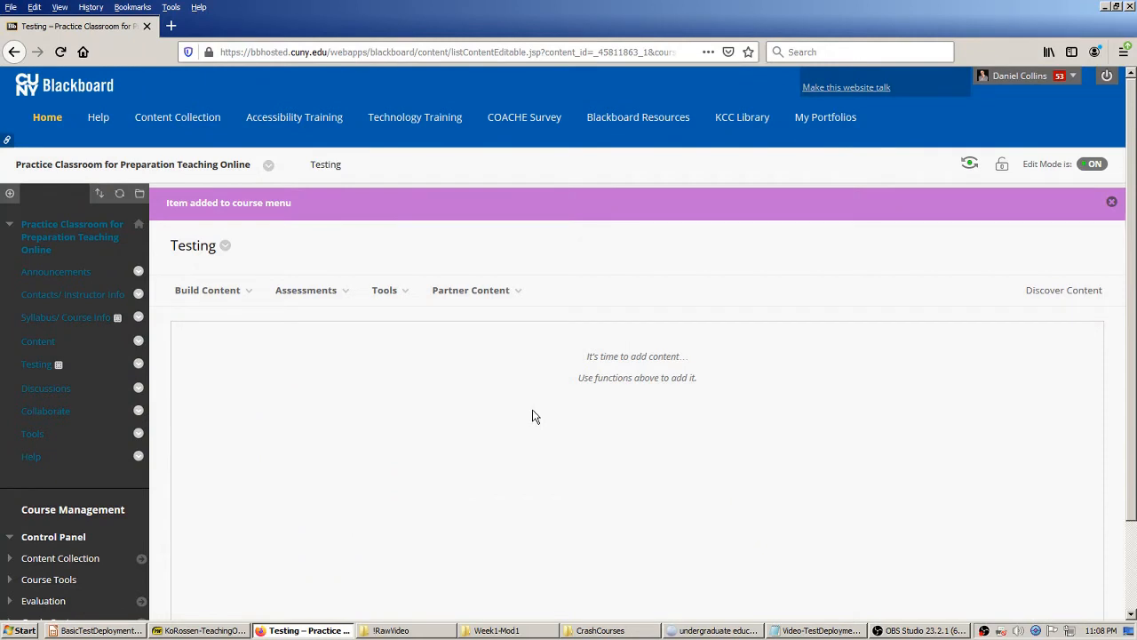
click(307, 293)
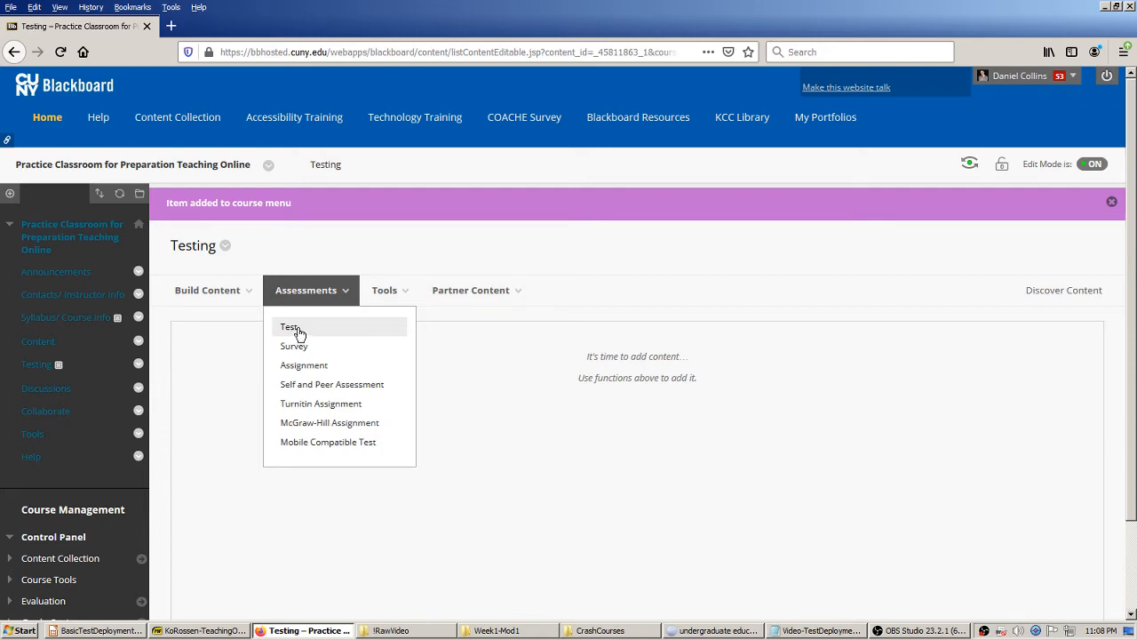
click(299, 332)
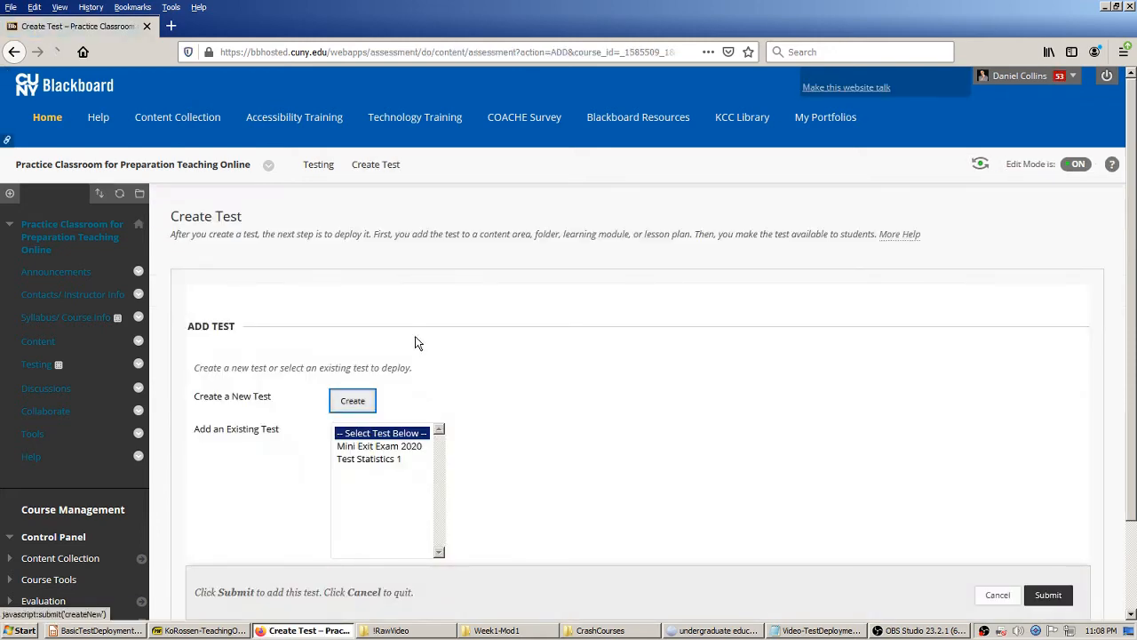
scroll(571, 330, down, 2)
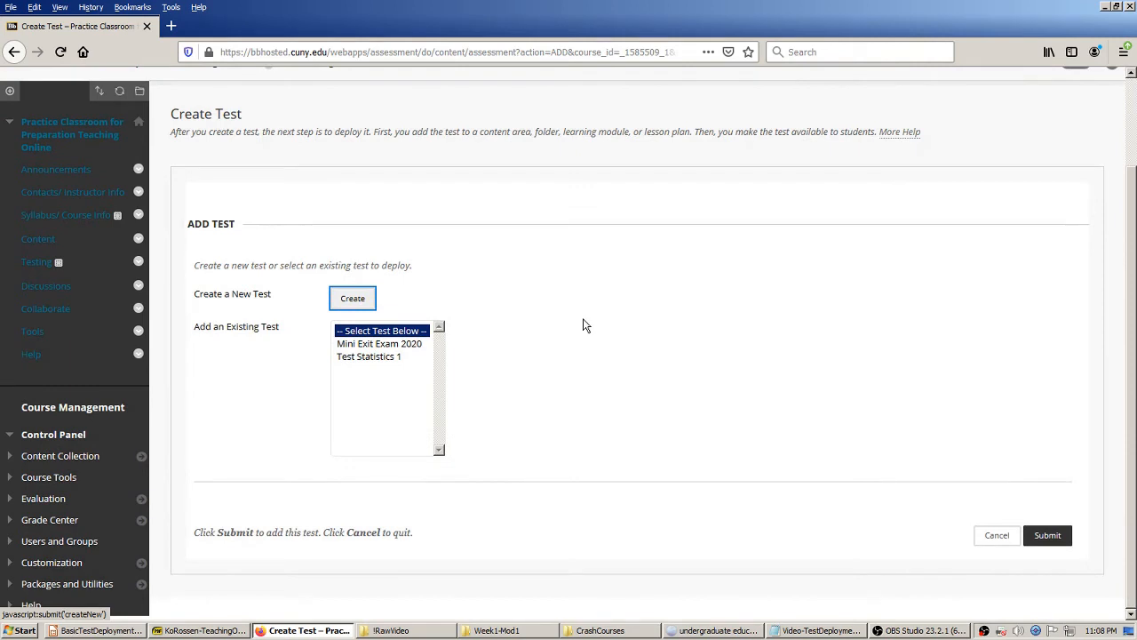
click(354, 303)
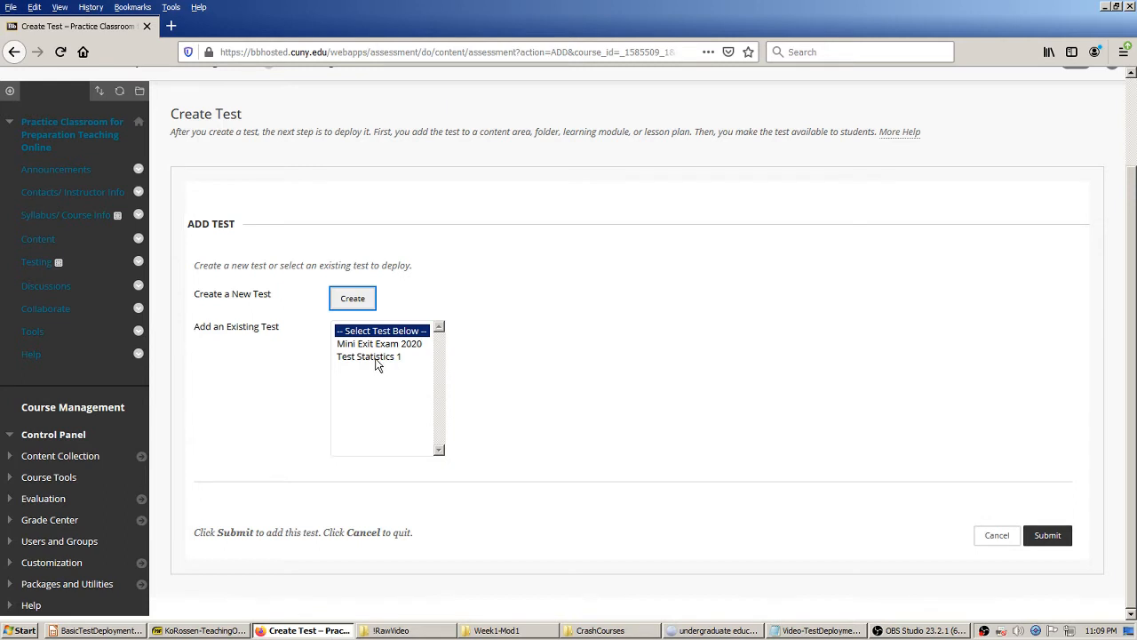
click(378, 358)
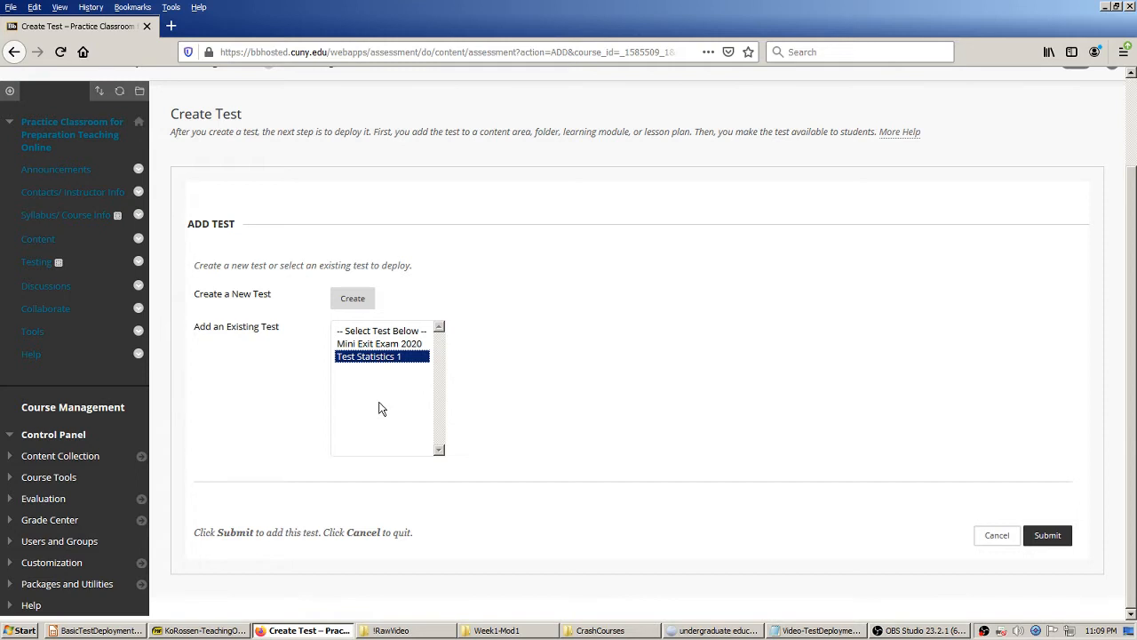
click(1047, 535)
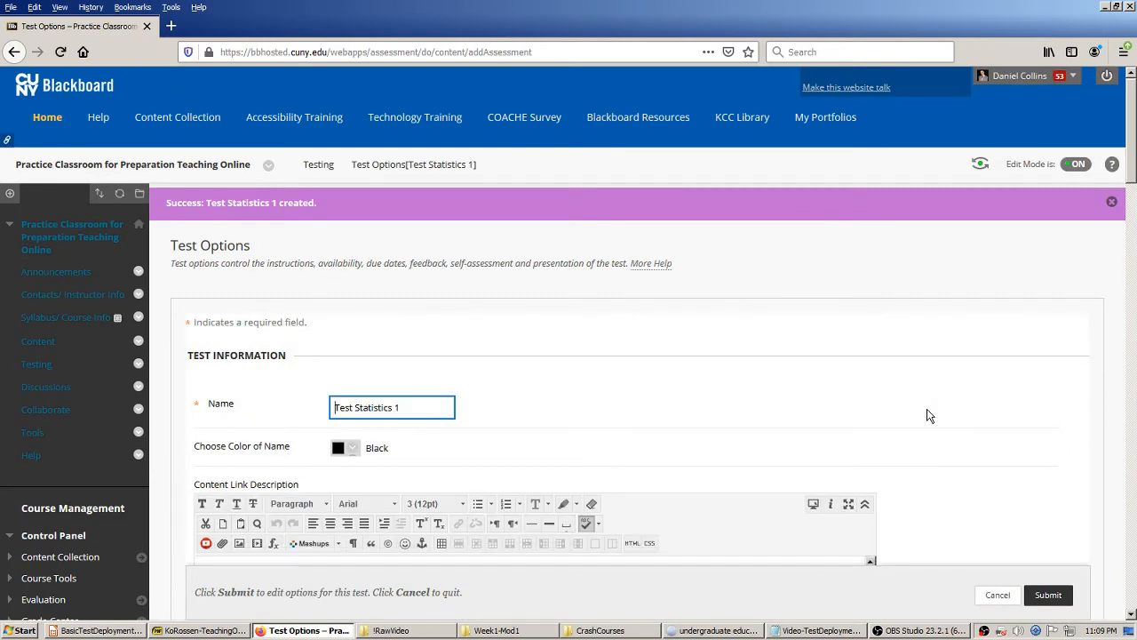
scroll(1023, 266, down, 2)
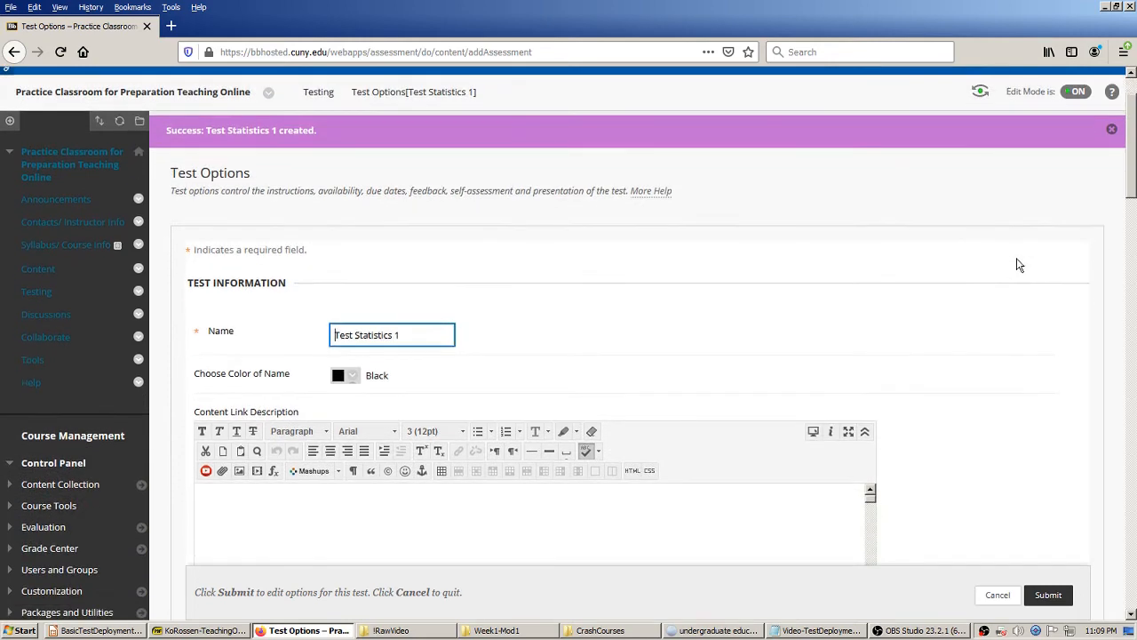
scroll(1020, 265, down, 2)
click(421, 258)
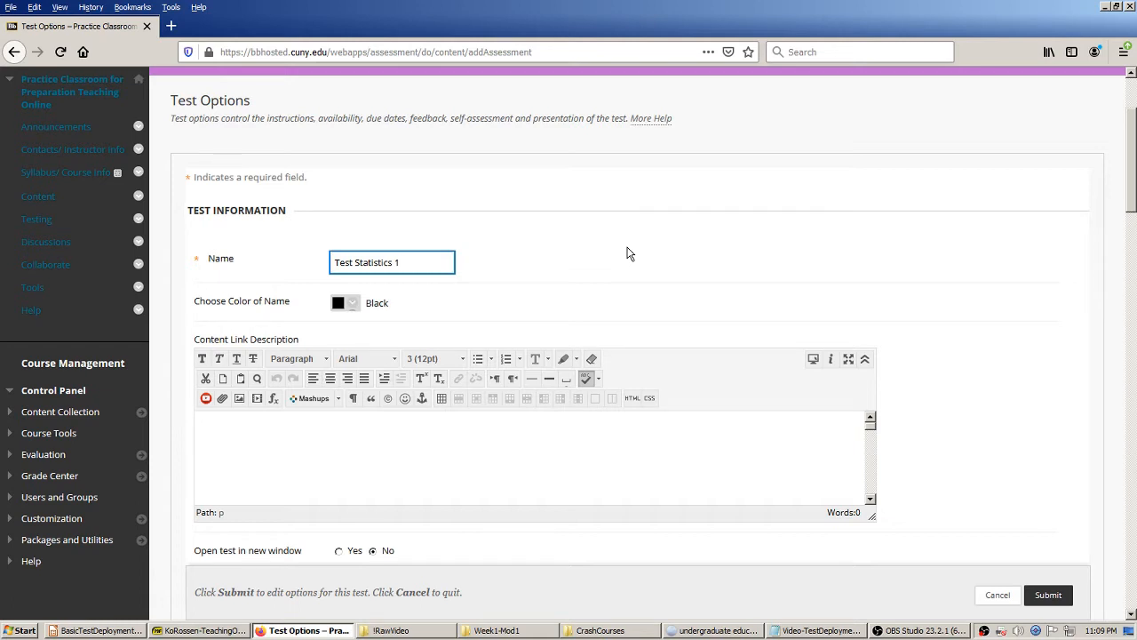
click(583, 443)
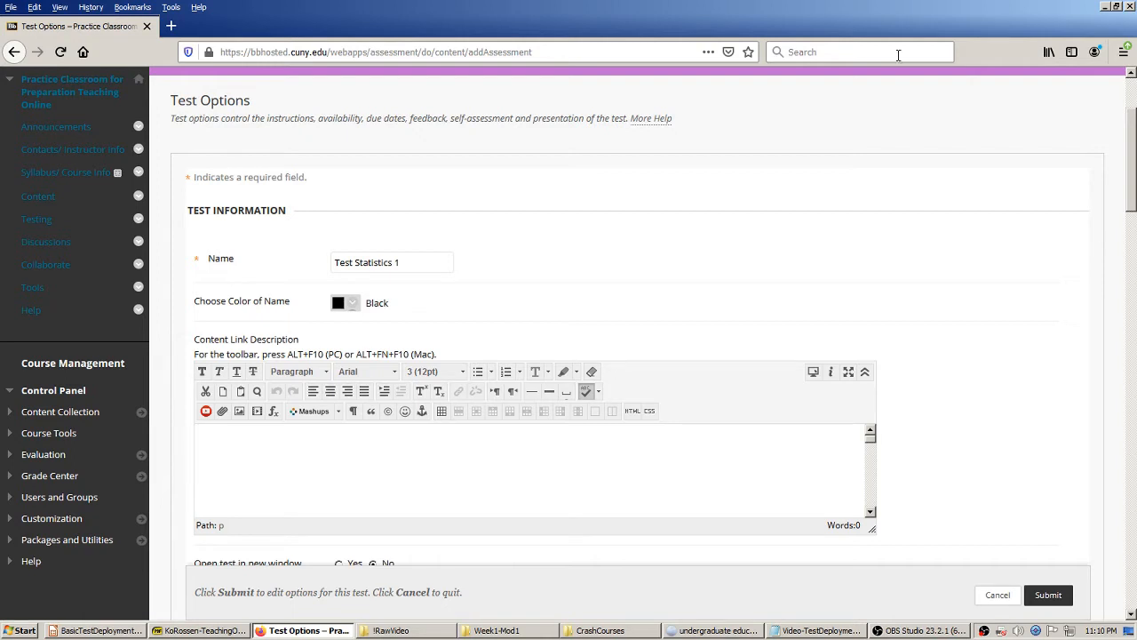
Step: Make the test available to students in its availability settings
scroll(1102, 204, down, 2)
scroll(1096, 215, down, 1)
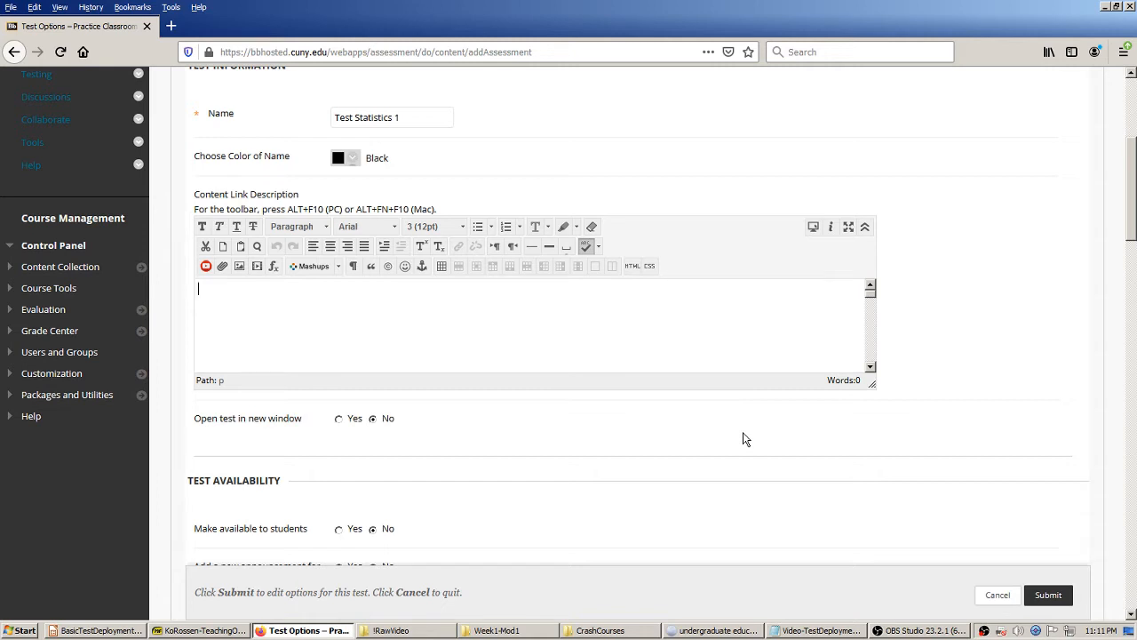
scroll(734, 429, down, 1)
scroll(734, 429, down, 5)
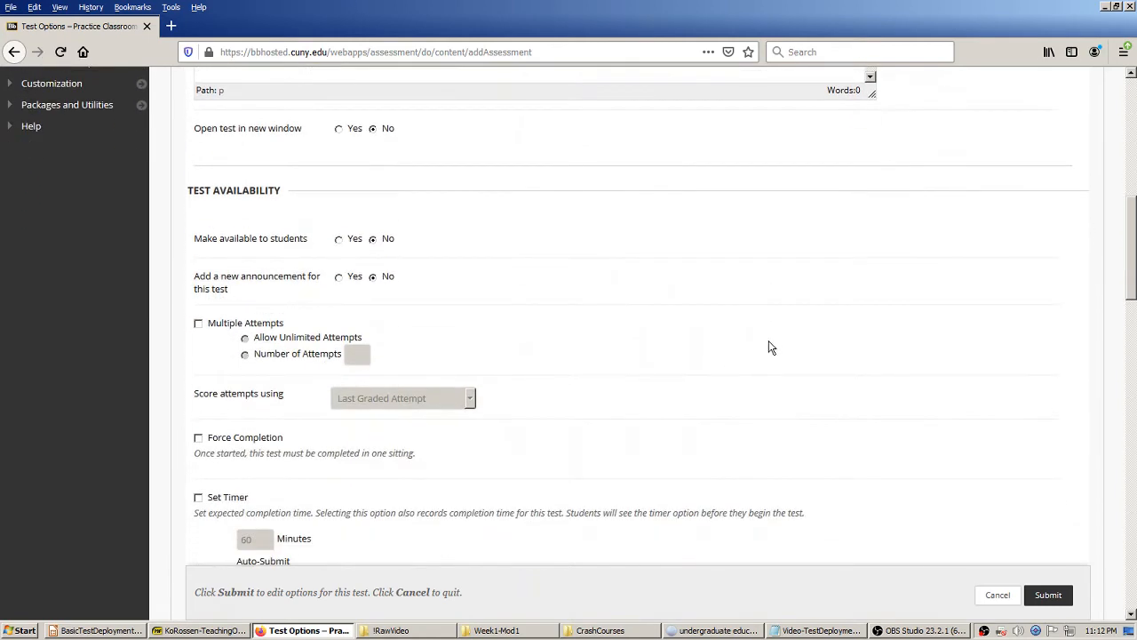
scroll(764, 341, down, 1)
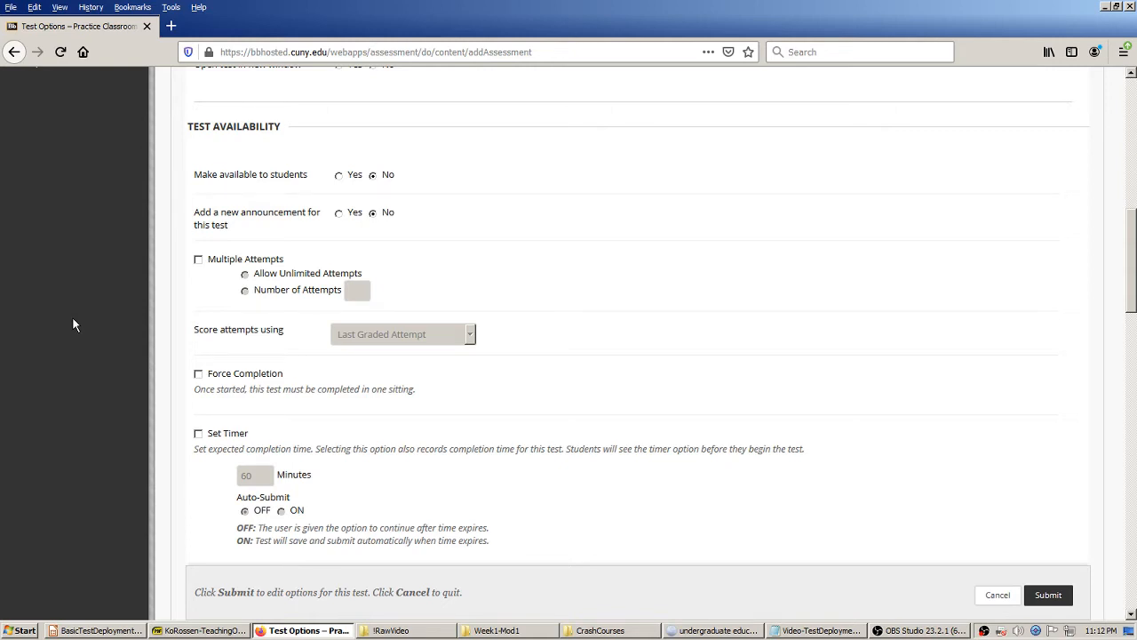
click(338, 176)
click(10, 335)
click(198, 375)
click(198, 374)
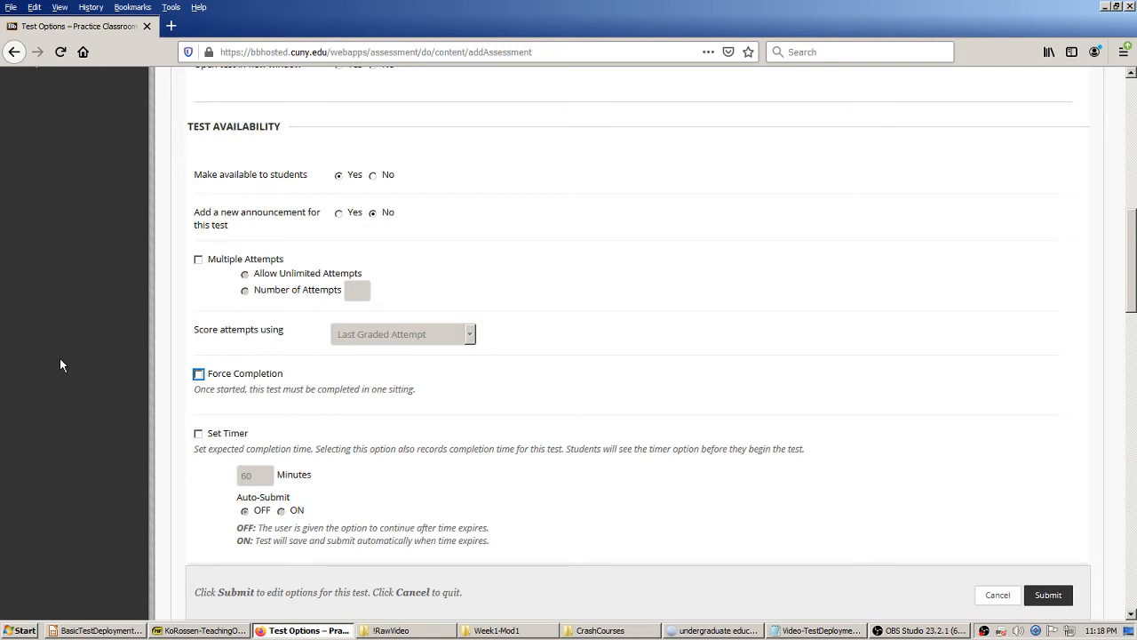
click(89, 374)
Step: Enable the test timer with a limit of 120 minutes and turn auto-submit on
scroll(64, 371, down, 3)
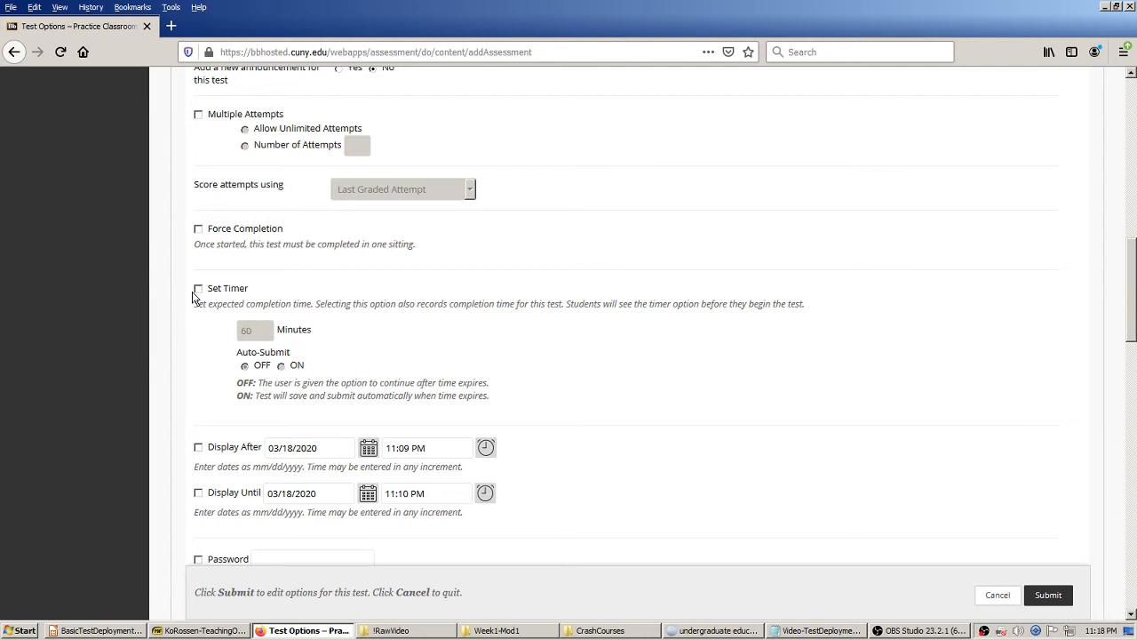
click(198, 289)
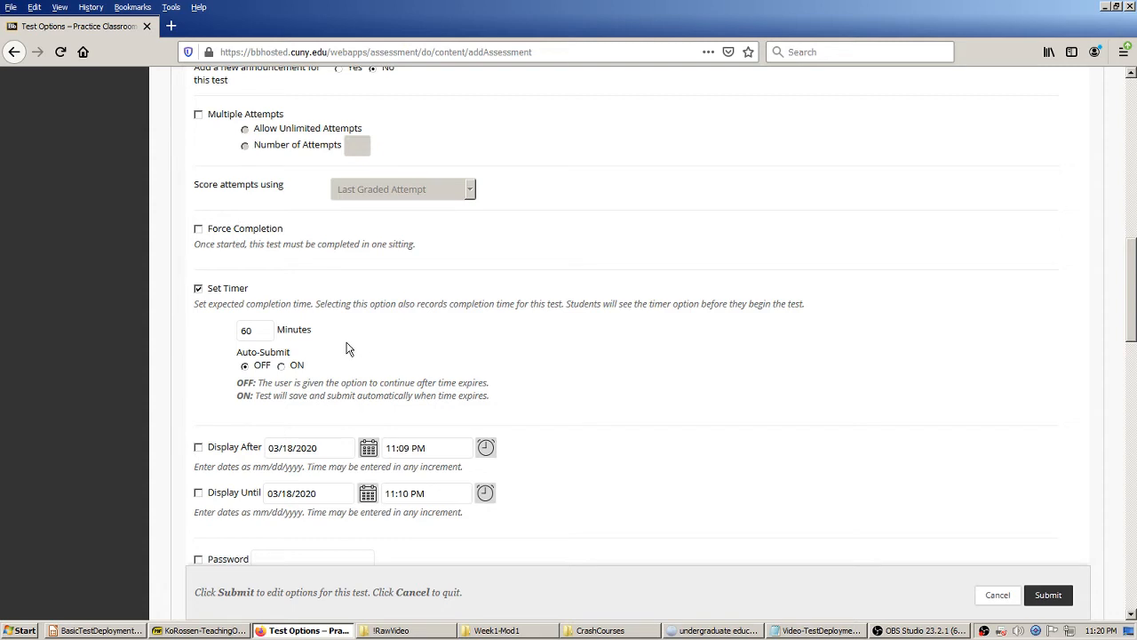
click(281, 367)
click(75, 407)
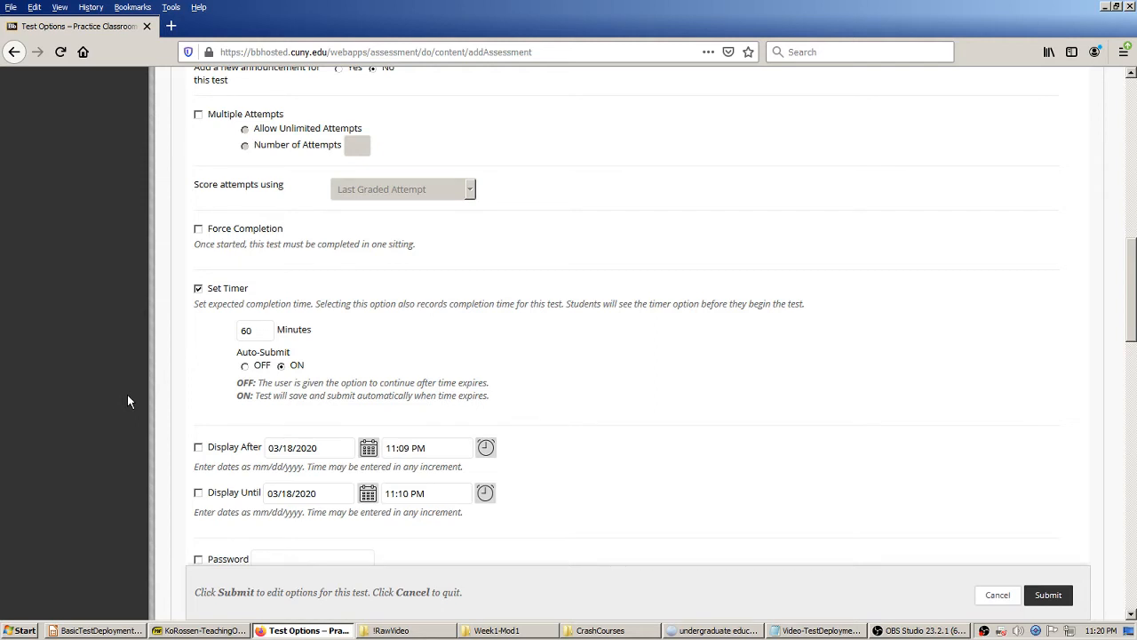
drag(257, 326, 206, 348)
text(120)
click(89, 389)
Step: Enable both the Display After and Display Until restrictions for the test
scroll(65, 339, down, 3)
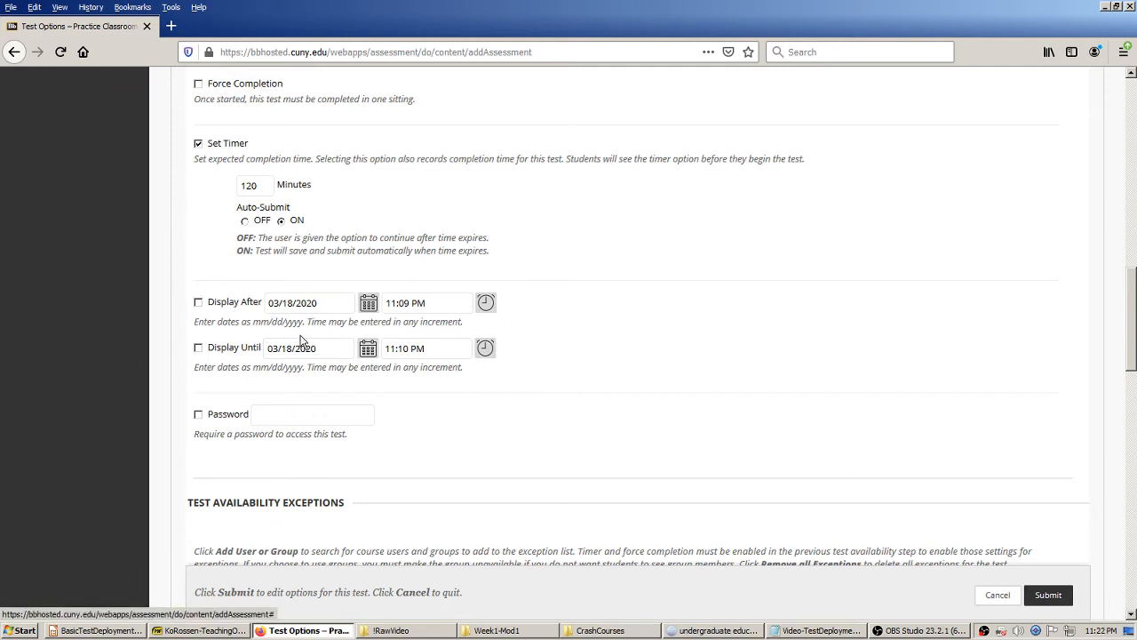
click(199, 302)
click(198, 347)
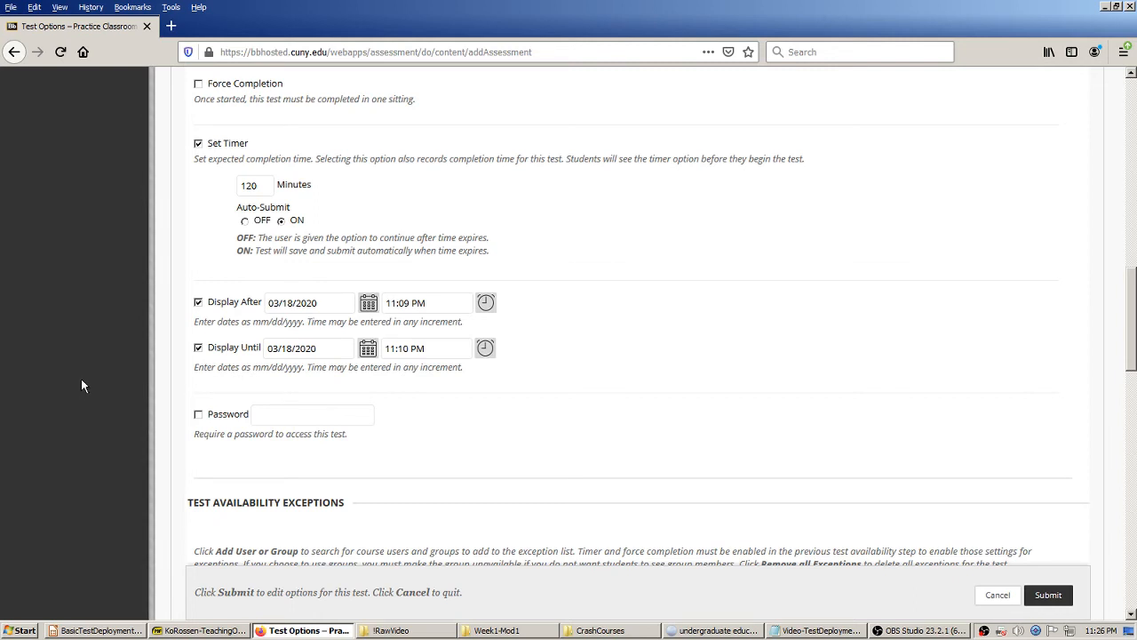
Step: Set the After Submission rule for results and feedback to show students all answers, correct answers and submitted answers
scroll(74, 348, down, 7)
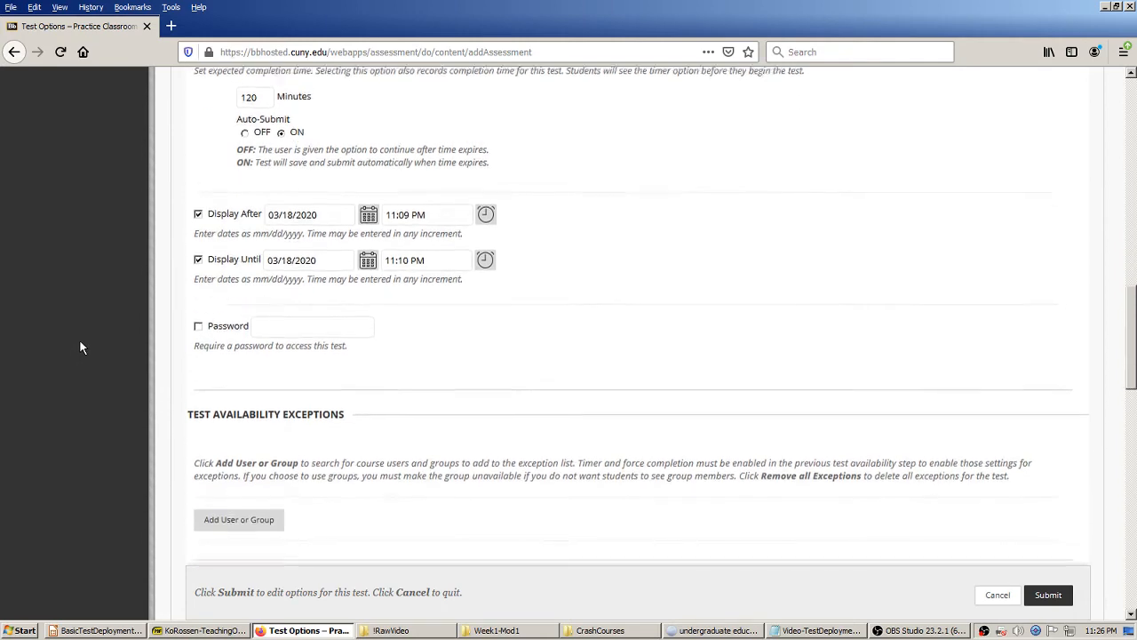
scroll(222, 276, up, 1)
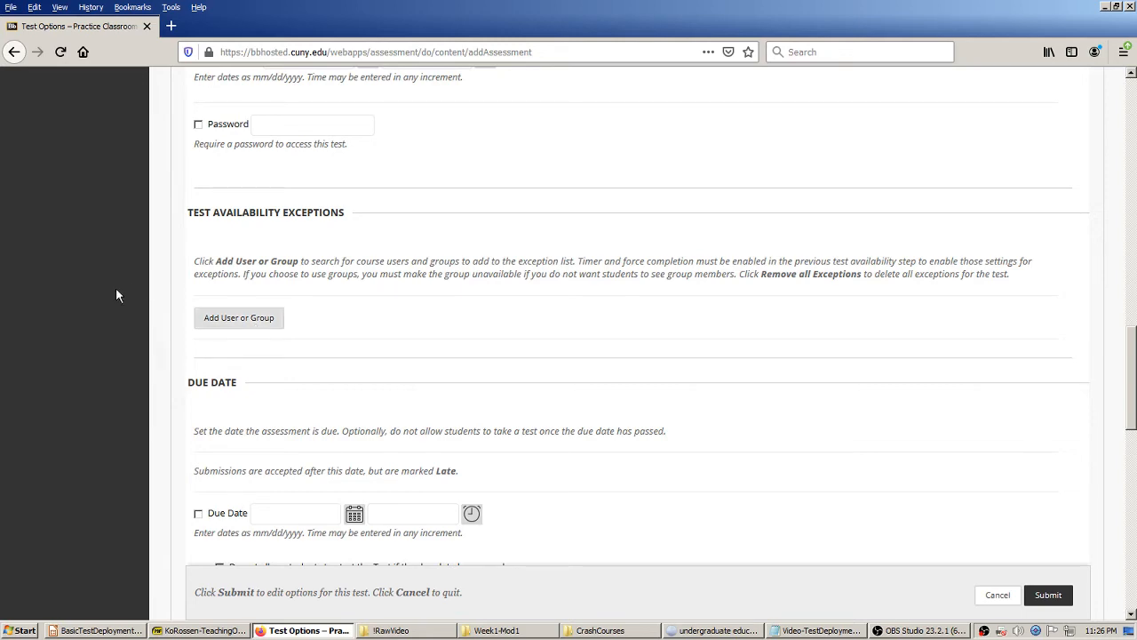
scroll(80, 327, down, 3)
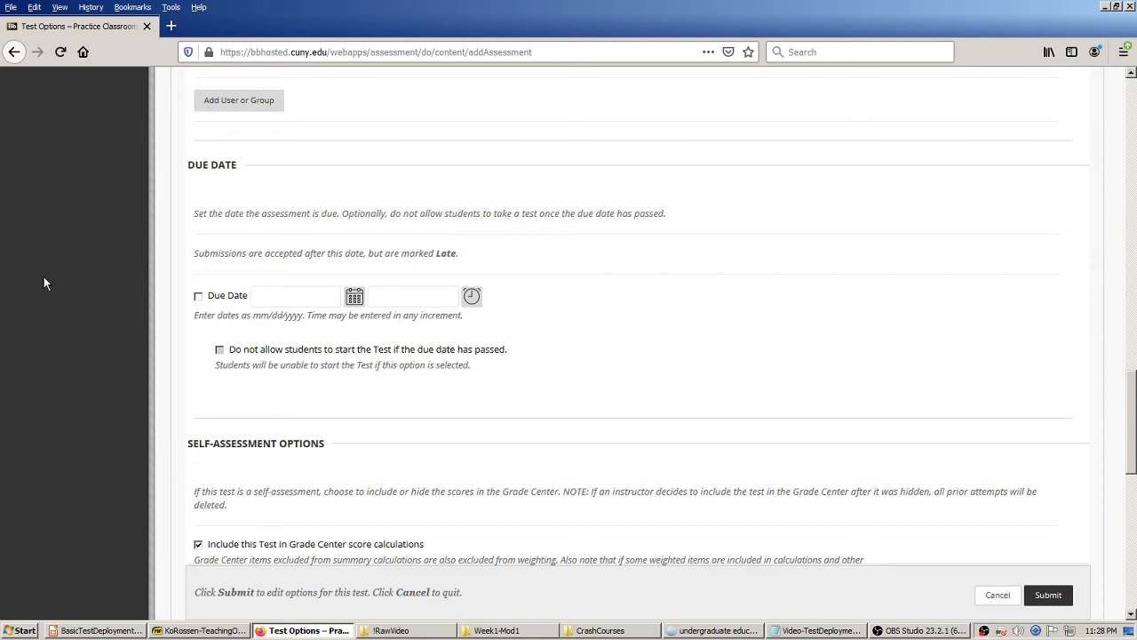
scroll(43, 277, down, 3)
scroll(46, 269, down, 1)
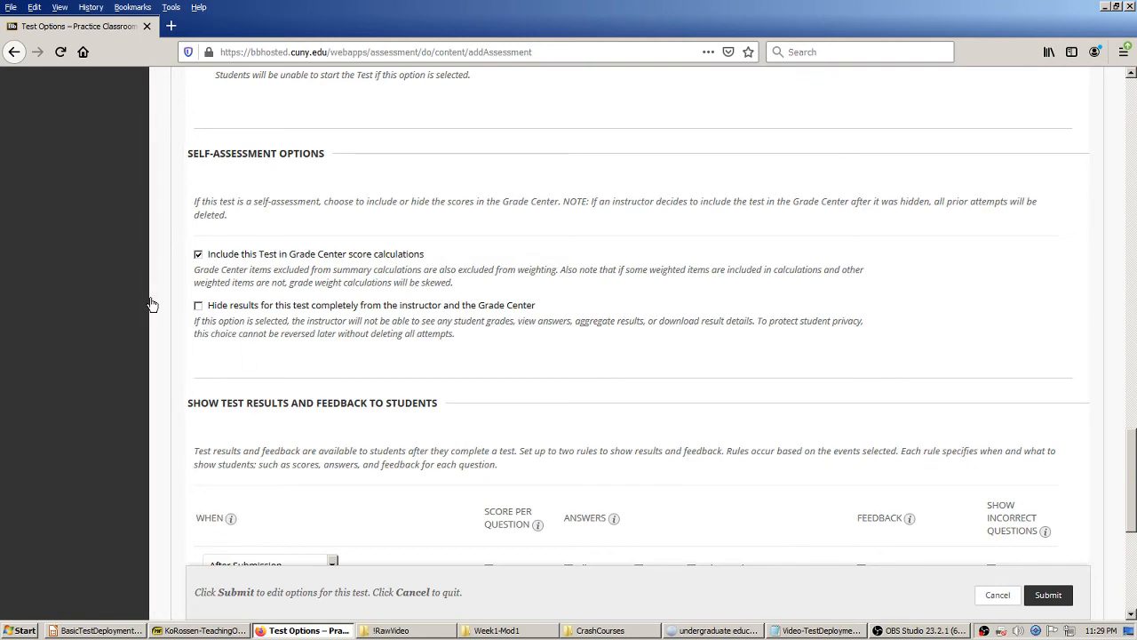
scroll(69, 280, down, 5)
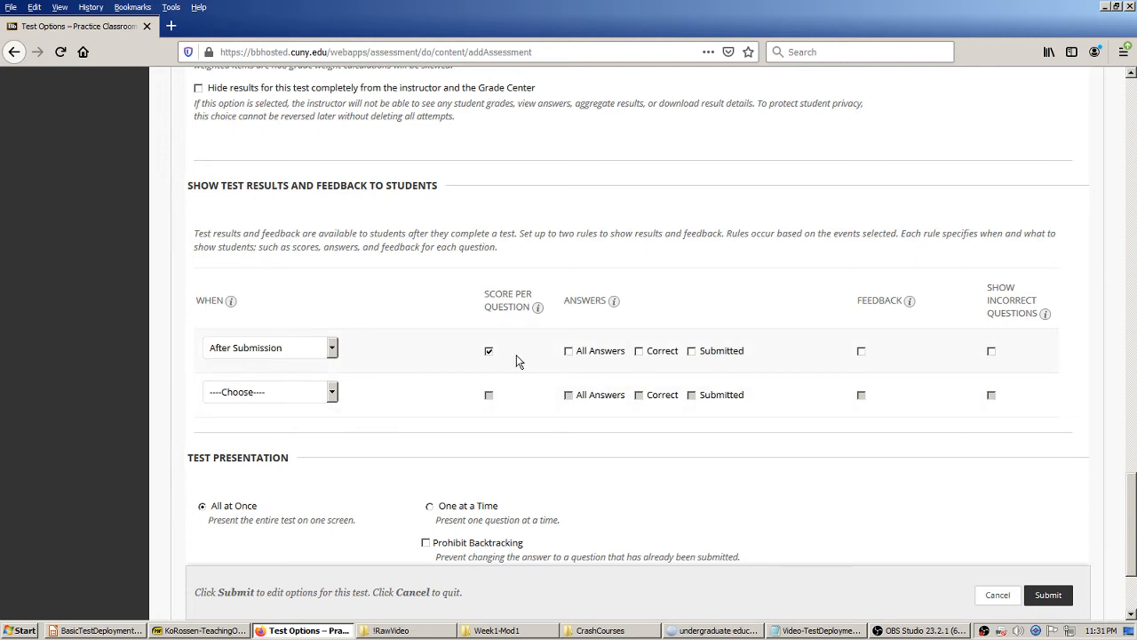
click(569, 352)
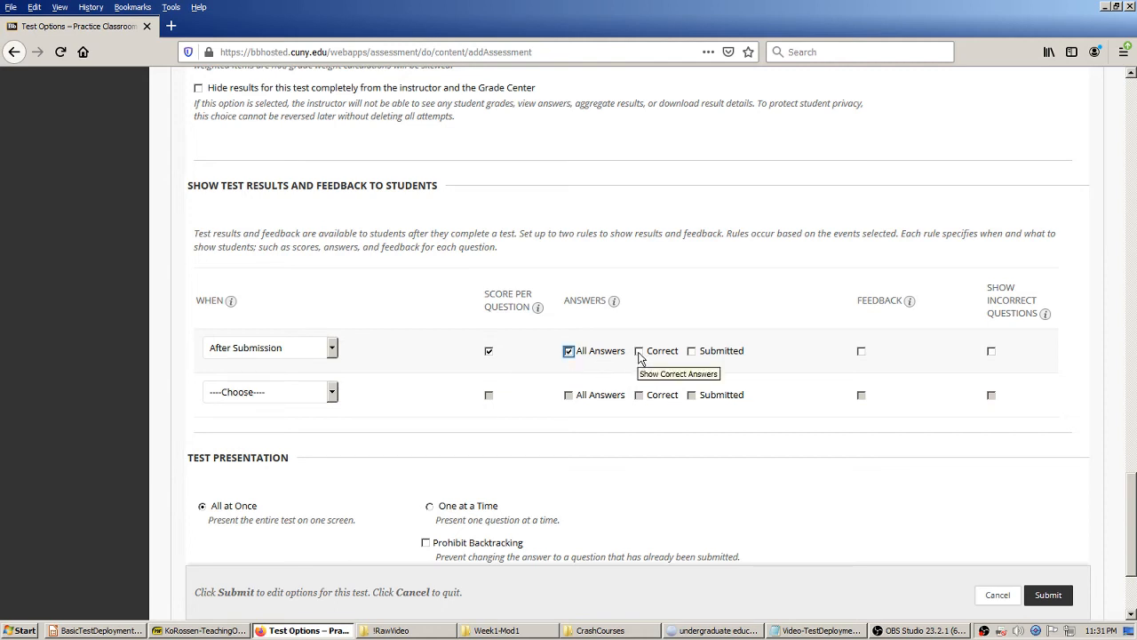
click(639, 352)
click(692, 352)
click(733, 372)
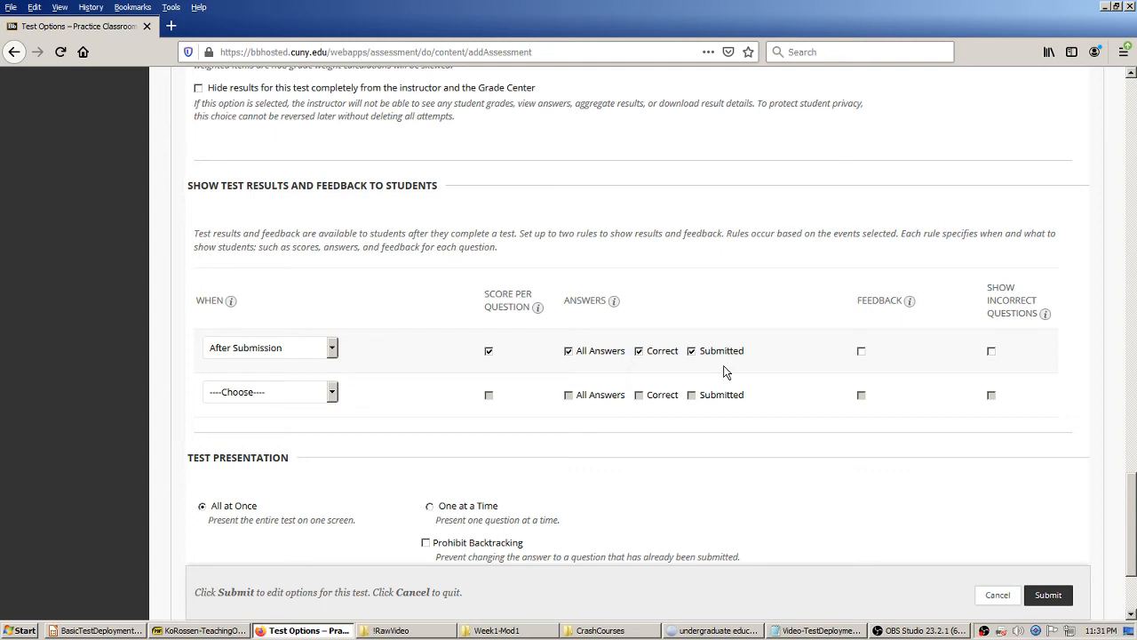
Step: Clear the All Answers, Correct and Submitted options from the After Submission results rule
click(333, 349)
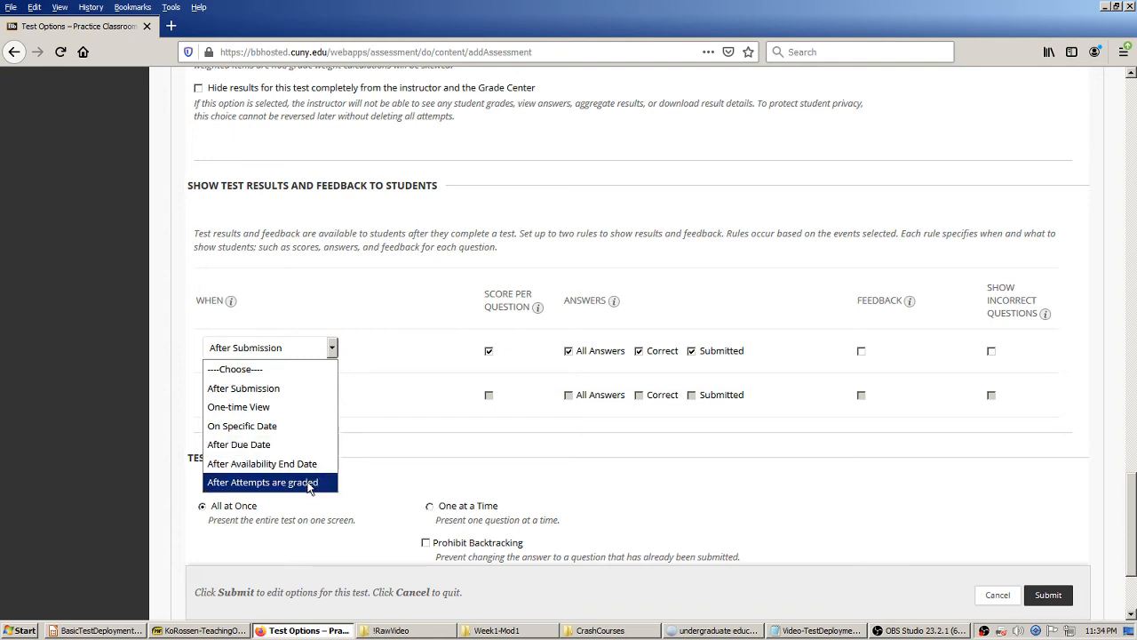
click(30, 398)
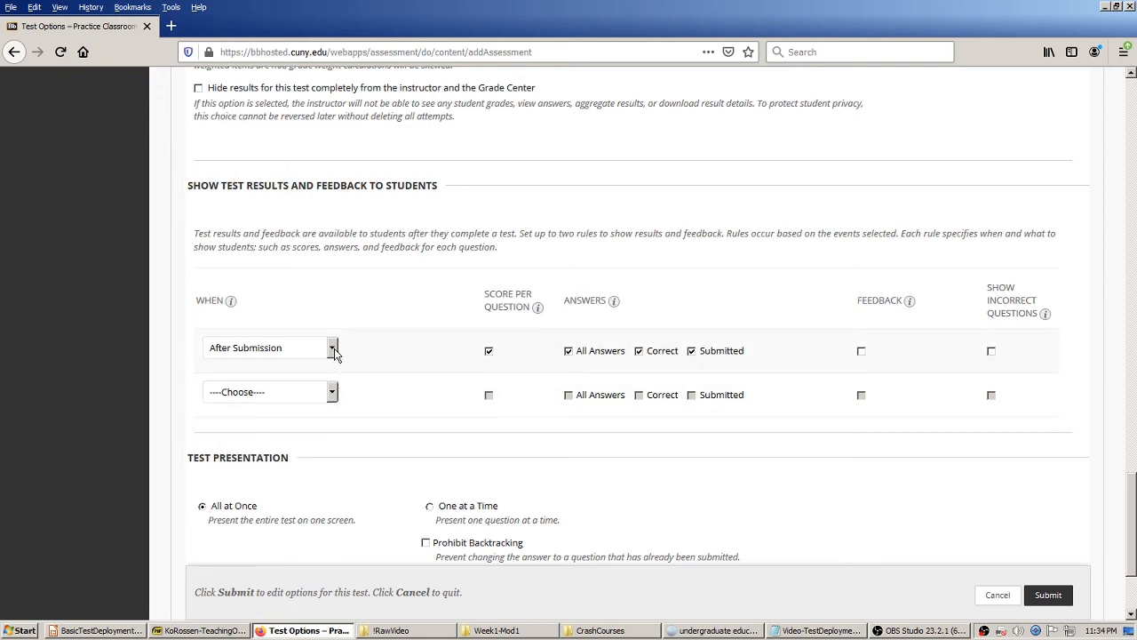
click(333, 349)
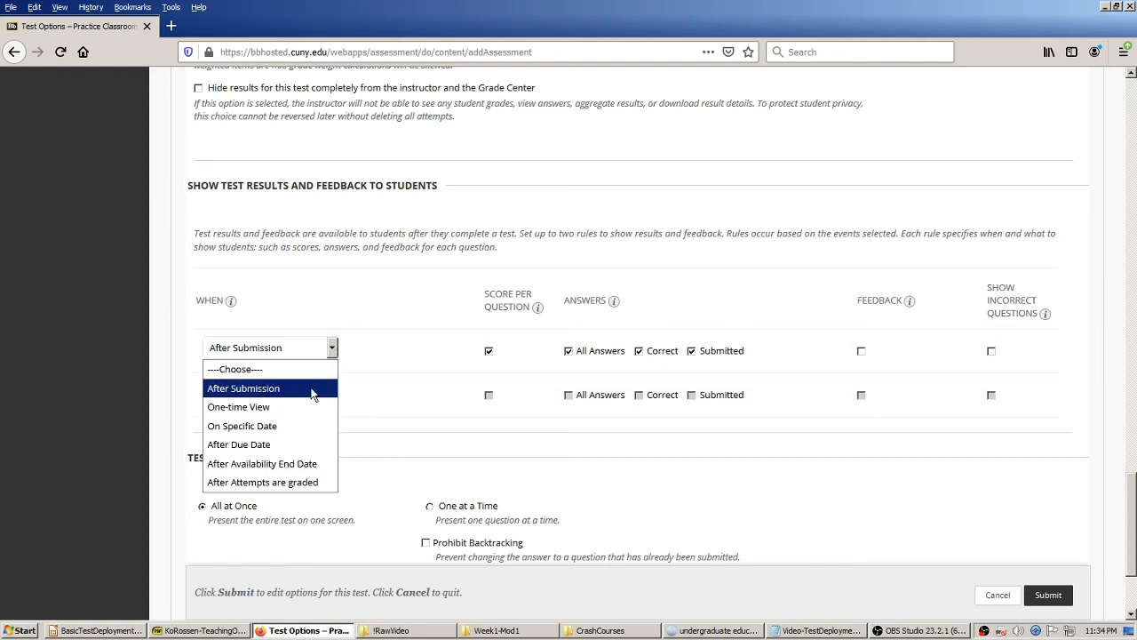
click(311, 388)
click(569, 351)
click(638, 351)
click(692, 351)
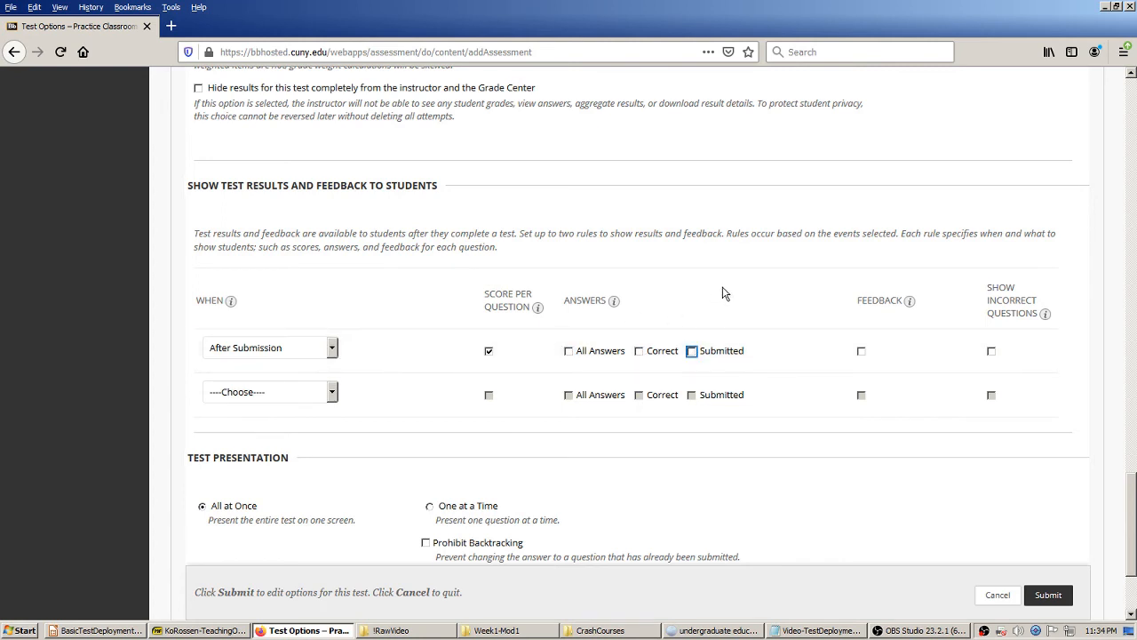
click(455, 328)
Step: Set a second results rule to After Attempts are graded, showing all answers, correct answers and submitted answers
click(329, 392)
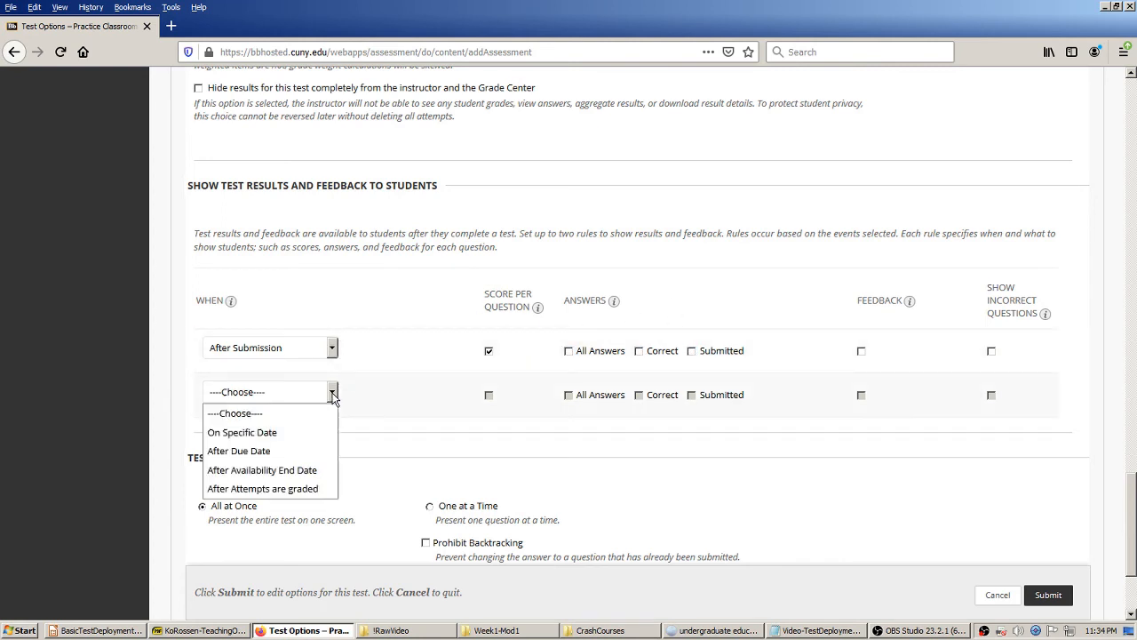
click(298, 489)
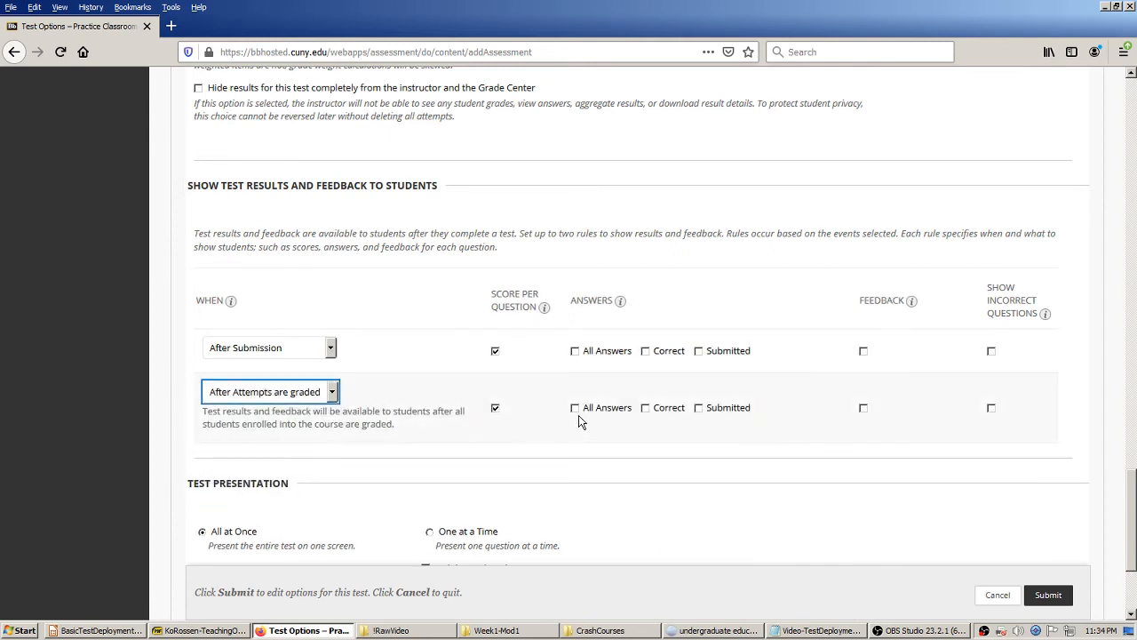
click(575, 407)
click(645, 408)
click(700, 410)
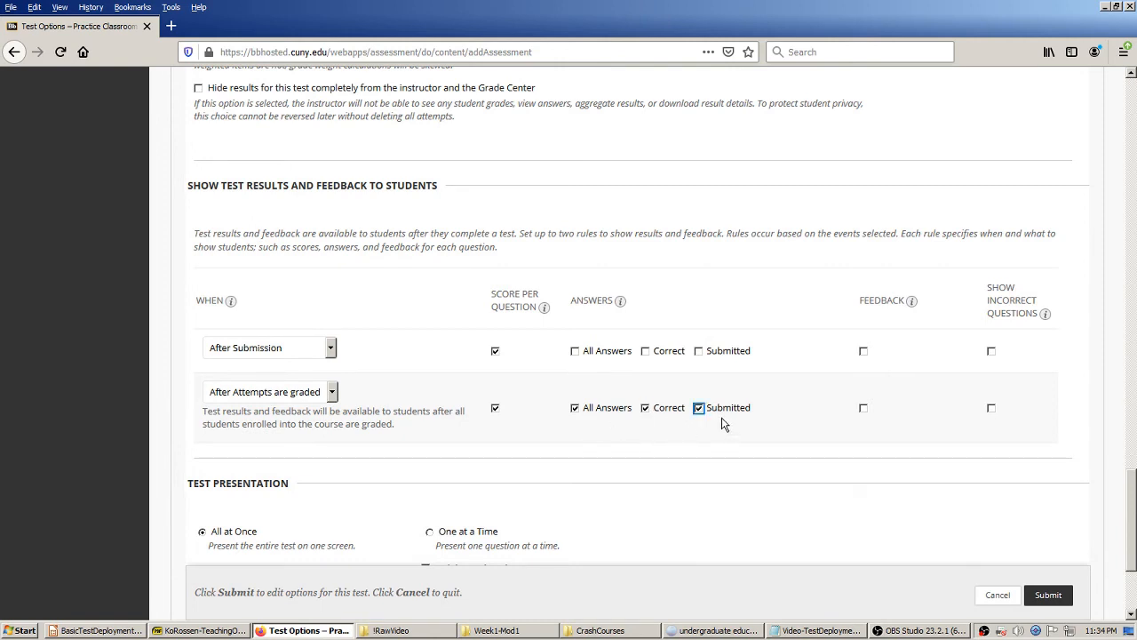
Step: Clear the second results rule's answer and score options and reset its timing to Choose
click(700, 410)
click(646, 408)
click(574, 408)
click(495, 409)
click(331, 392)
click(298, 410)
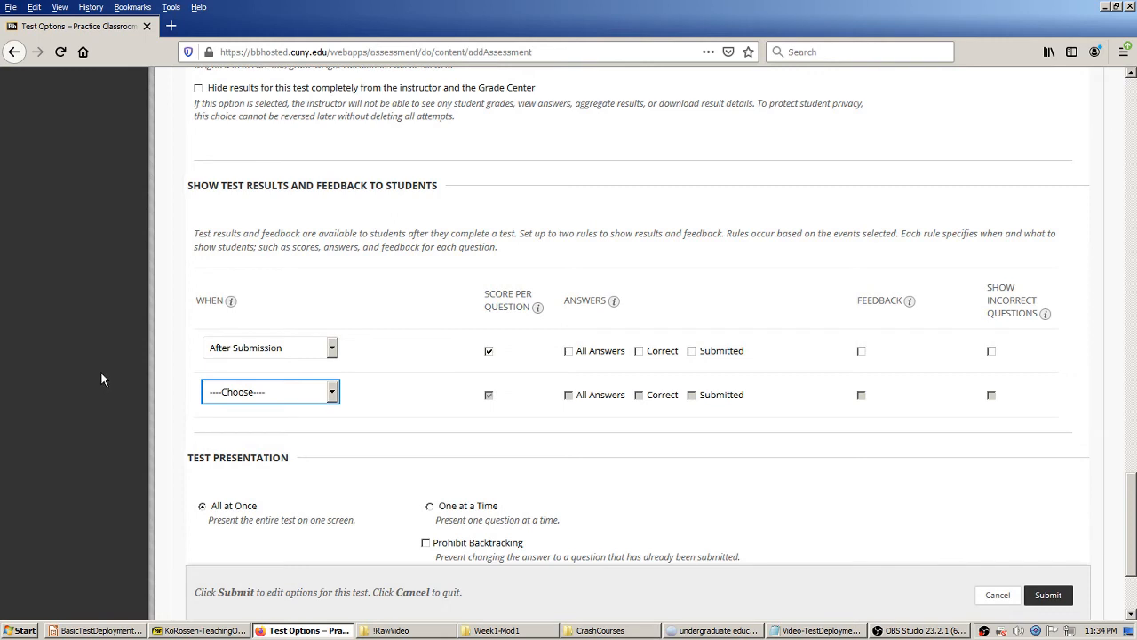
Step: Change the first results rule to After Attempts are graded, showing all answers, correct answers and submitted answers
click(334, 353)
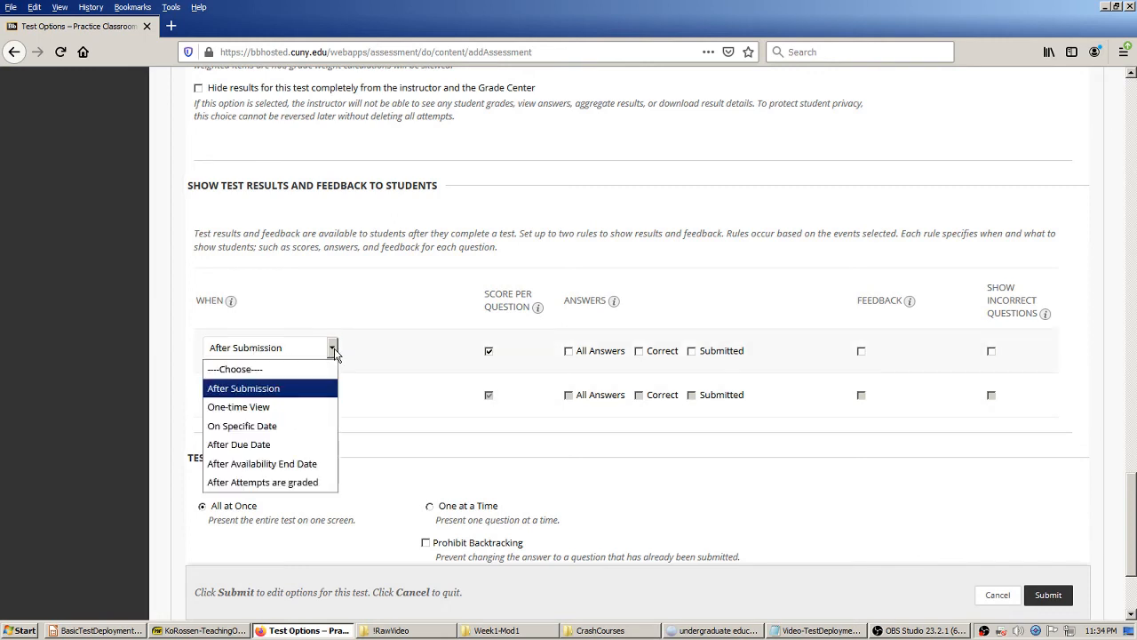
click(243, 370)
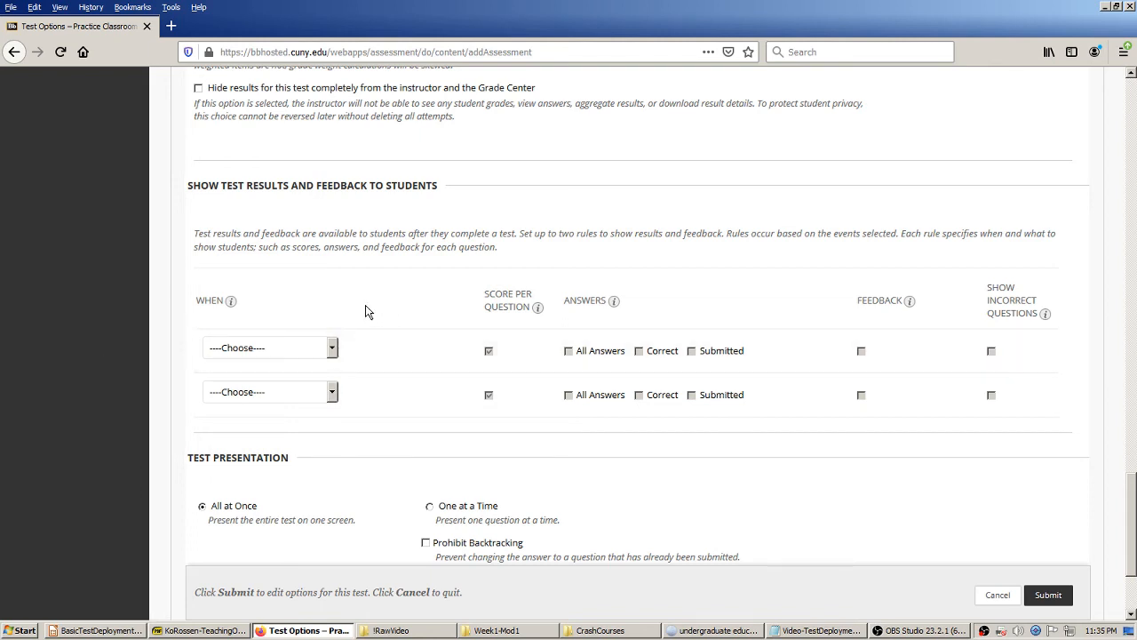
click(333, 349)
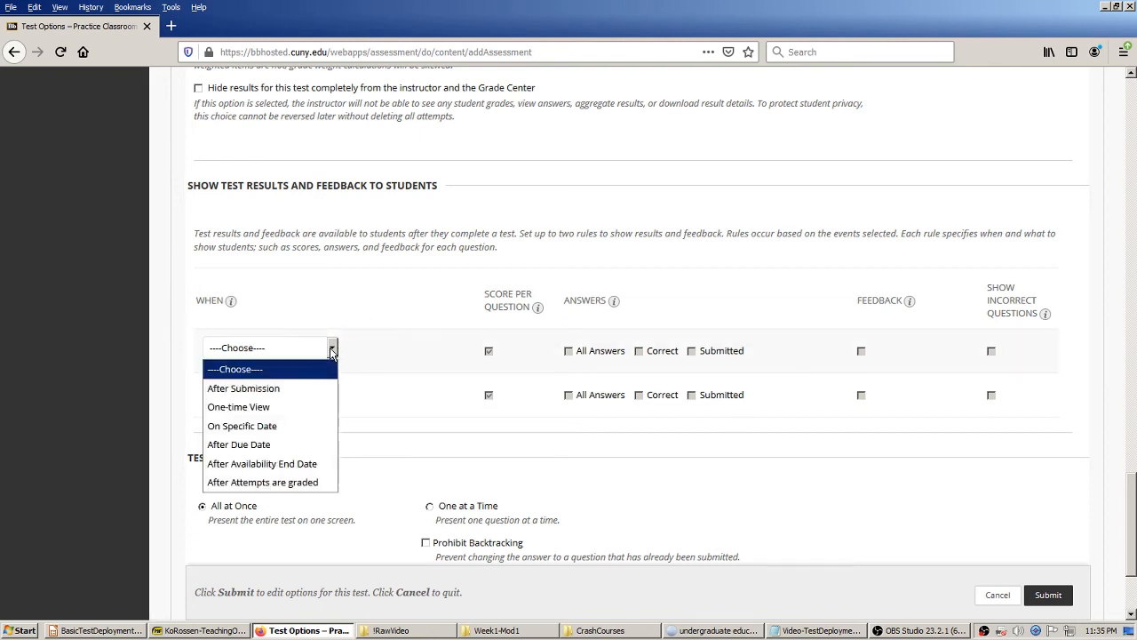
click(304, 484)
click(575, 365)
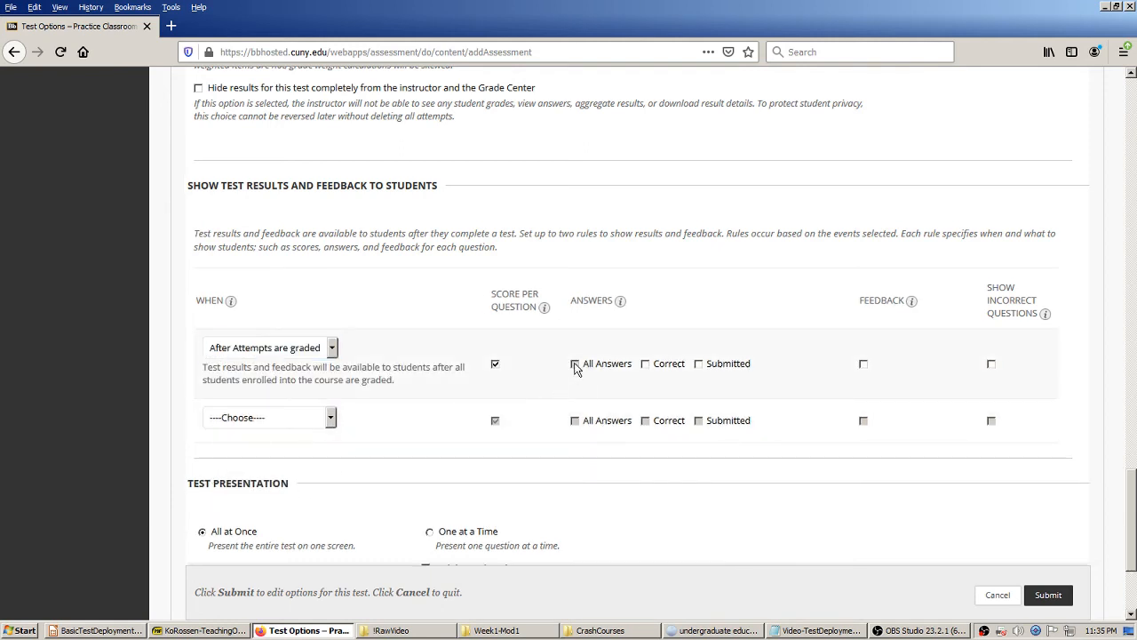
click(645, 365)
click(699, 364)
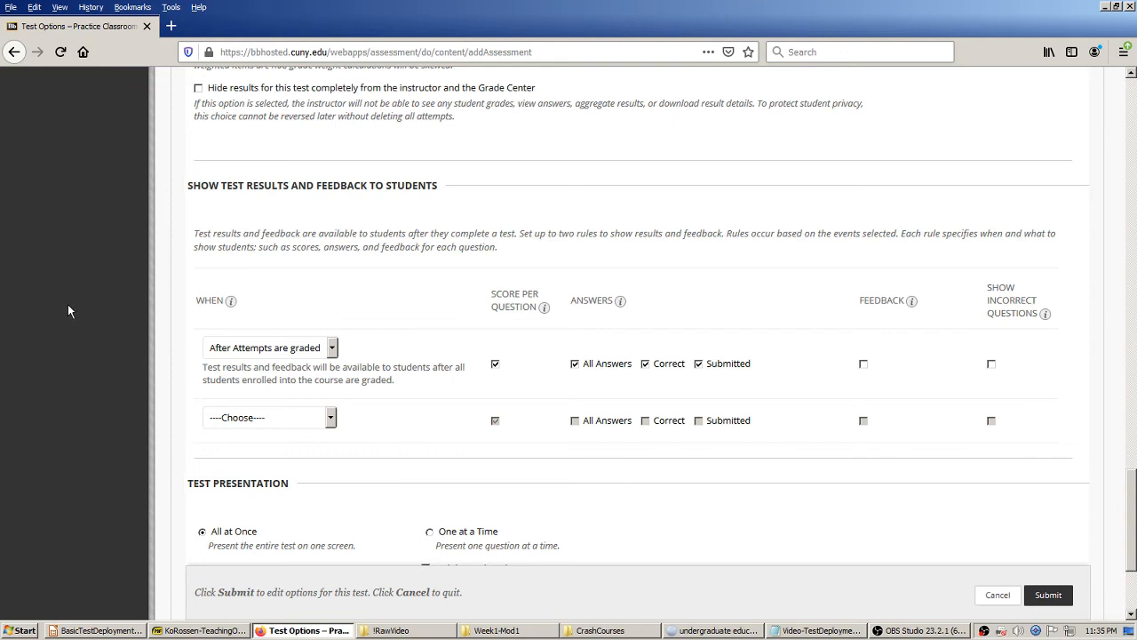
Step: Set the test presentation to One at a Time and randomize the questions for each attempt
scroll(55, 306, down, 4)
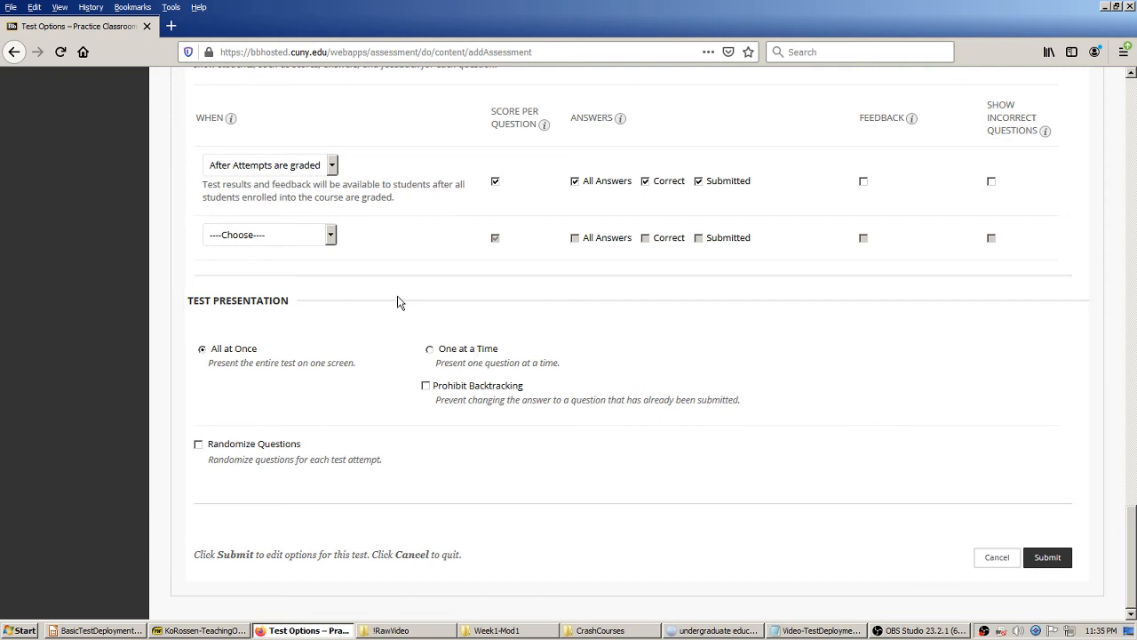
click(430, 349)
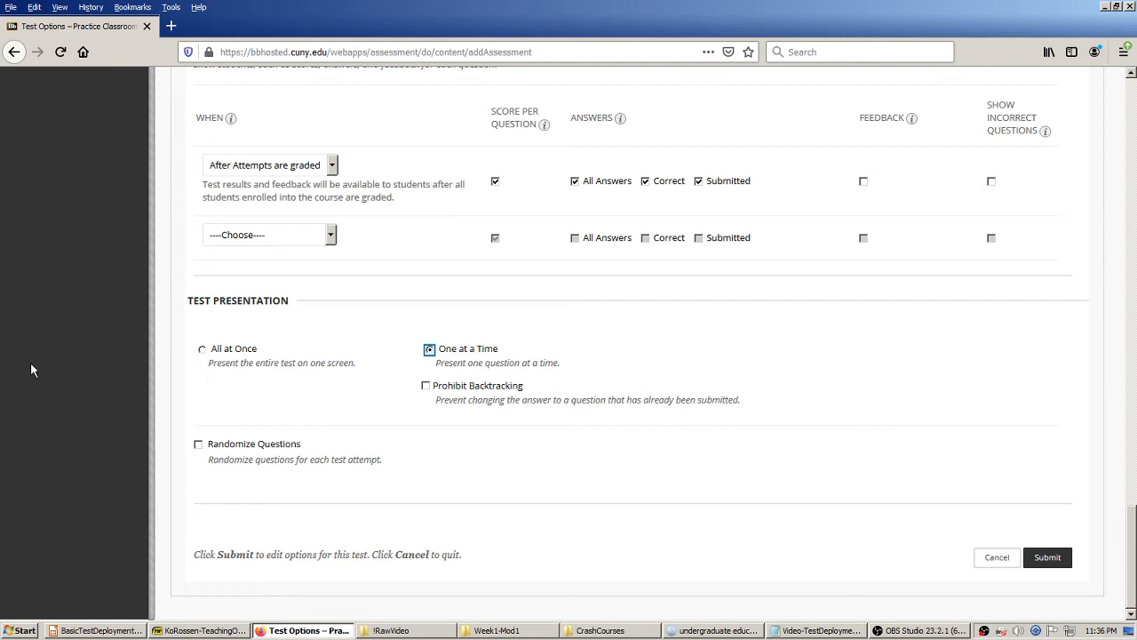
click(31, 363)
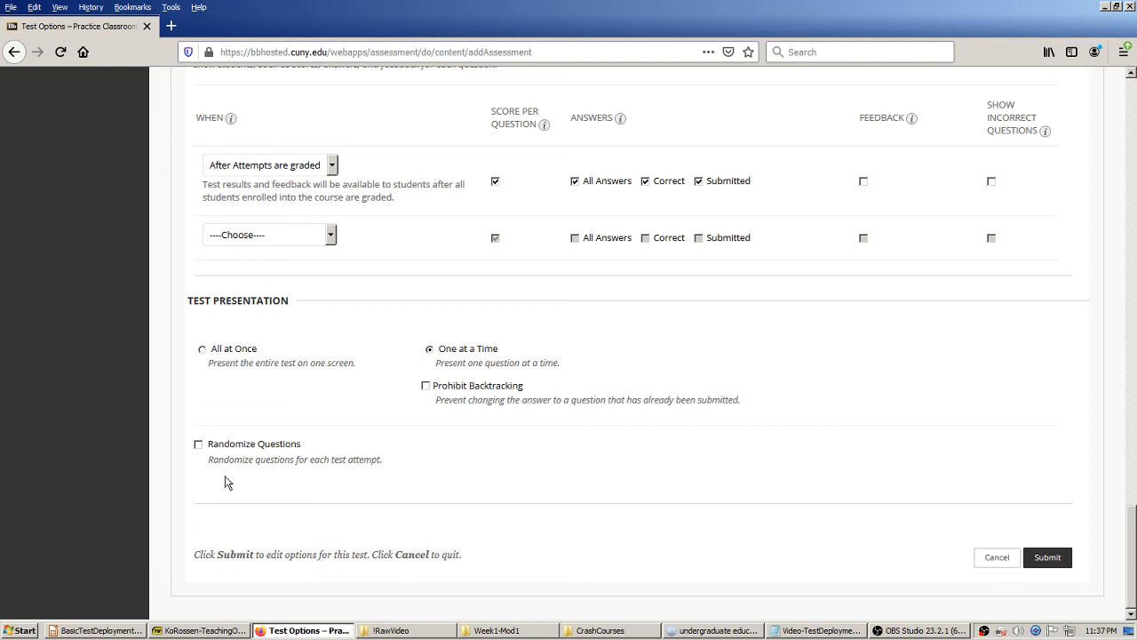
click(198, 444)
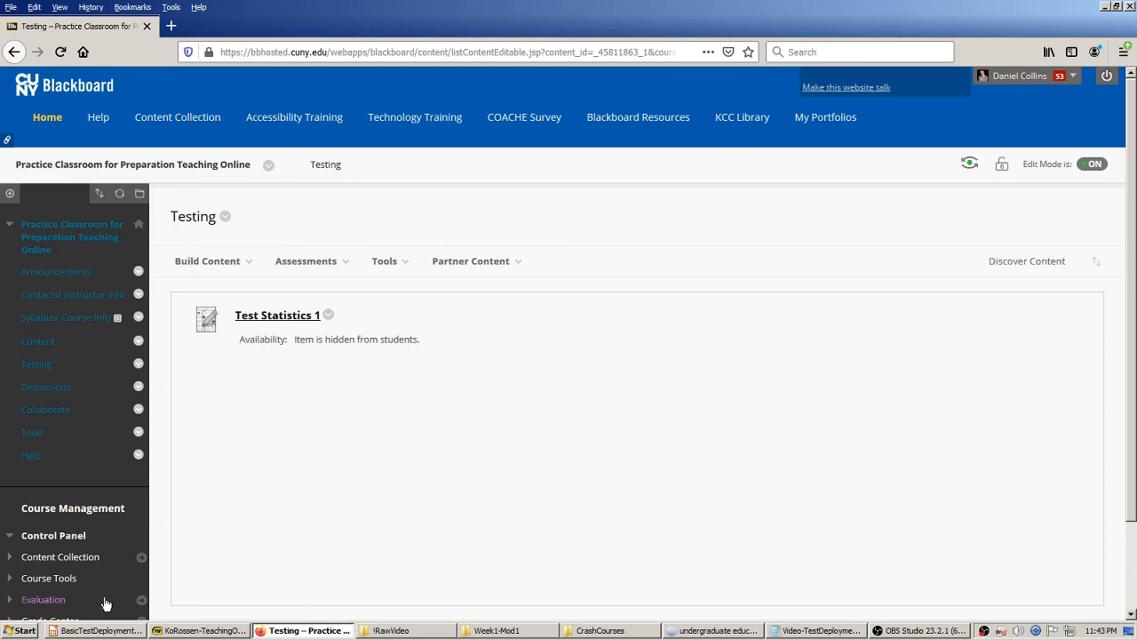
Step: Switch to the BasicTestDeployment.odp presentation in LibreOffice Impress and advance to the My Uses slide
click(93, 631)
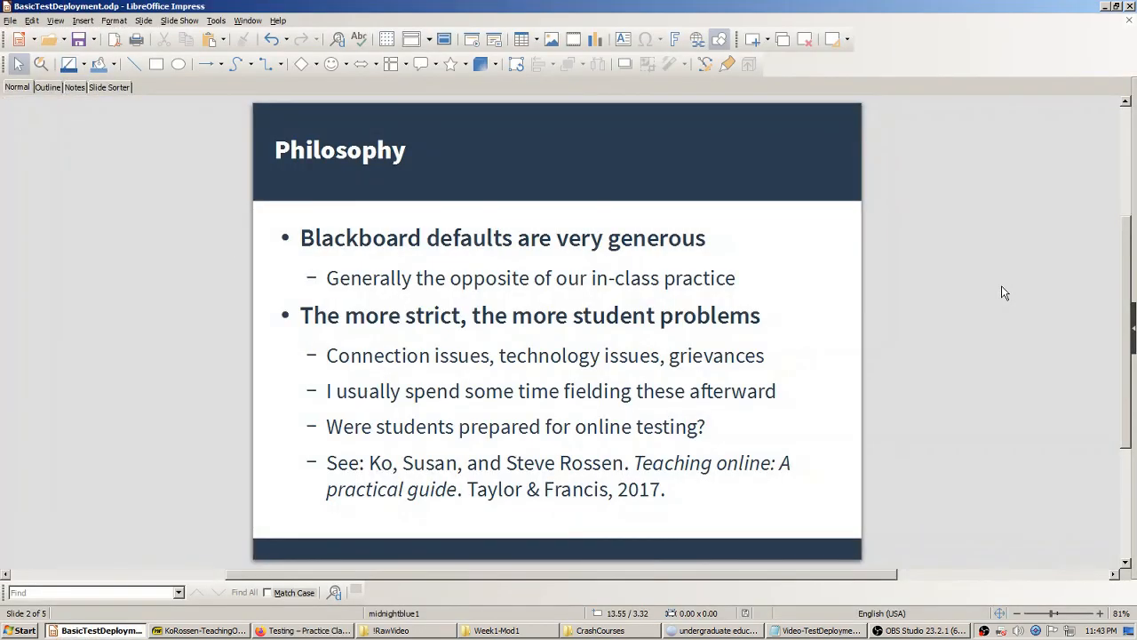
key(Page_Down)
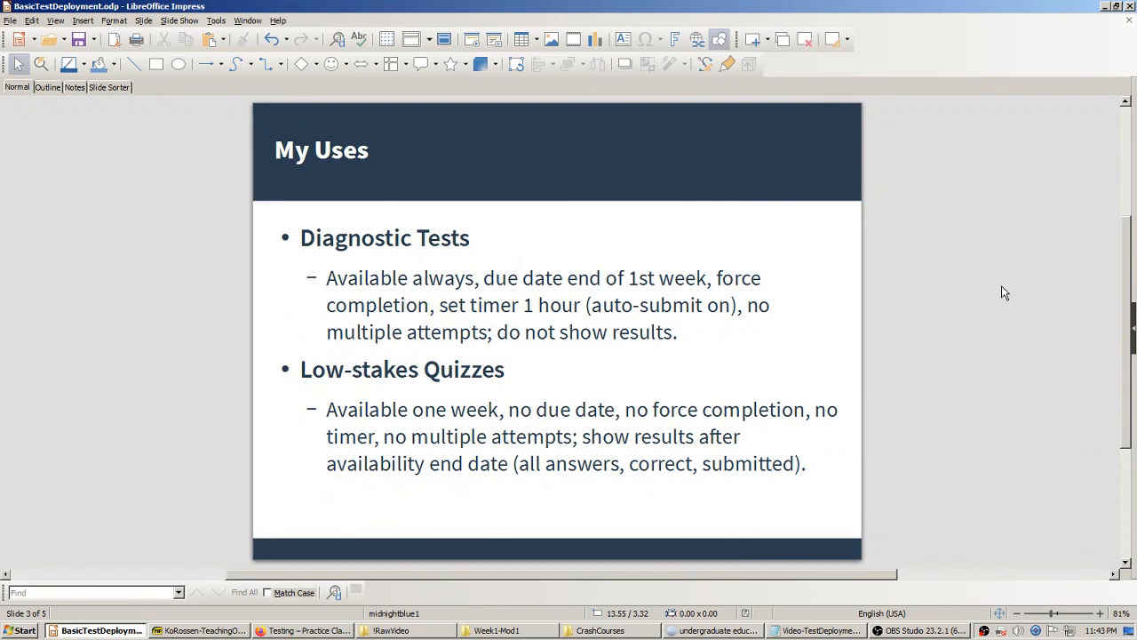